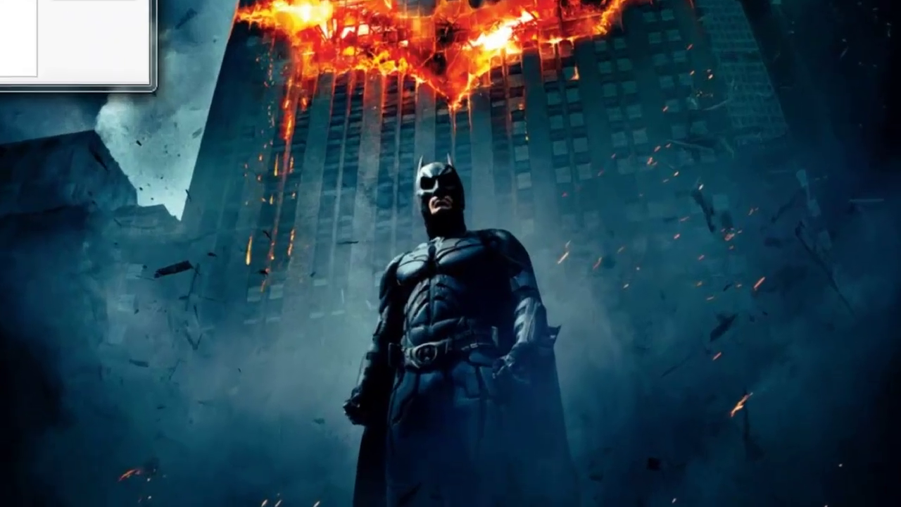
Start a new virtual machine in the wizard and name it "Windows For Workgroups version 3.11".
click(246, 59)
click(585, 435)
click(585, 437)
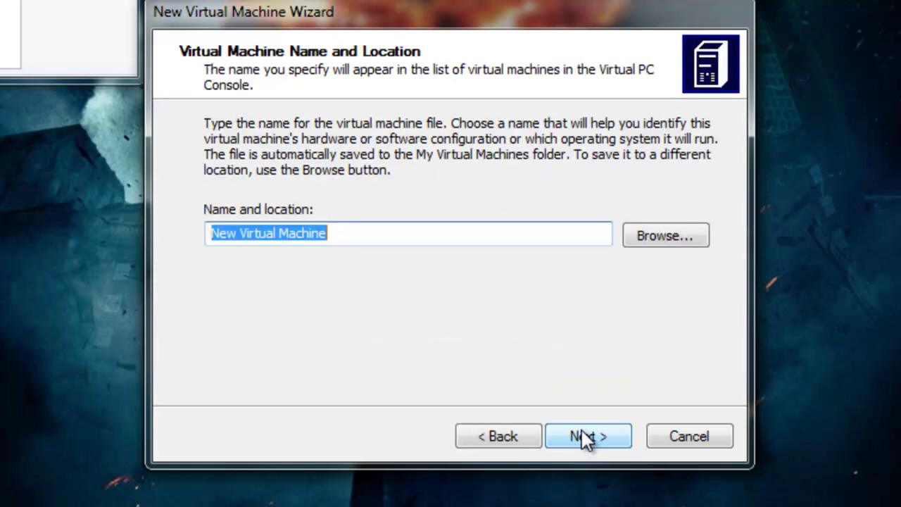
text(Windows 3.11 )
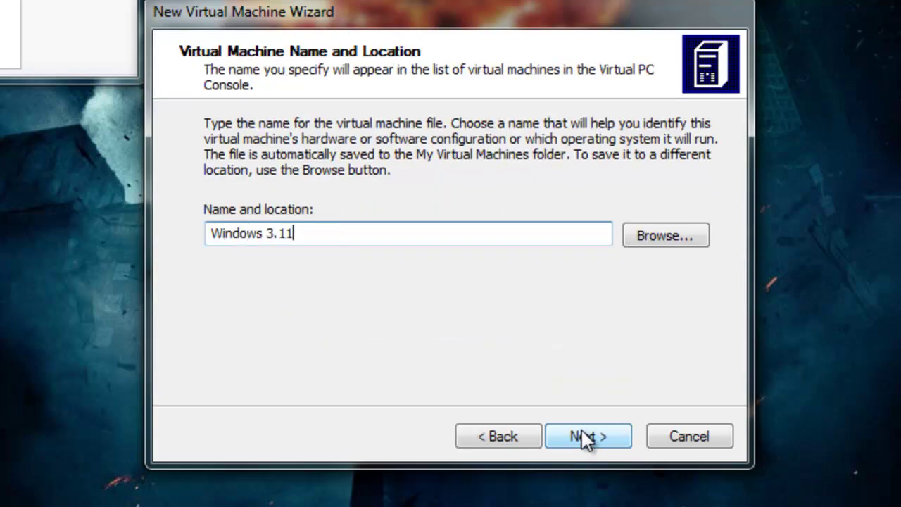
text(For Workgro)
key(BackSpace)
key(BackSpace)
key(BackSpace)
key(BackSpace)
key(BackSpace)
key(BackSpace)
key(BackSpace)
key(BackSpace)
key(BackSpace)
key(BackSpace)
key(BackSpace)
key(BackSpace)
key(BackSpace)
key(BackSpace)
key(BackSpace)
key(BackSpace)
text(FOr W)
key(BackSpace)
key(BackSpace)
key(BackSpace)
key(BackSpace)
text(or Workgroups version 3.11)
click(581, 432)
click(583, 445)
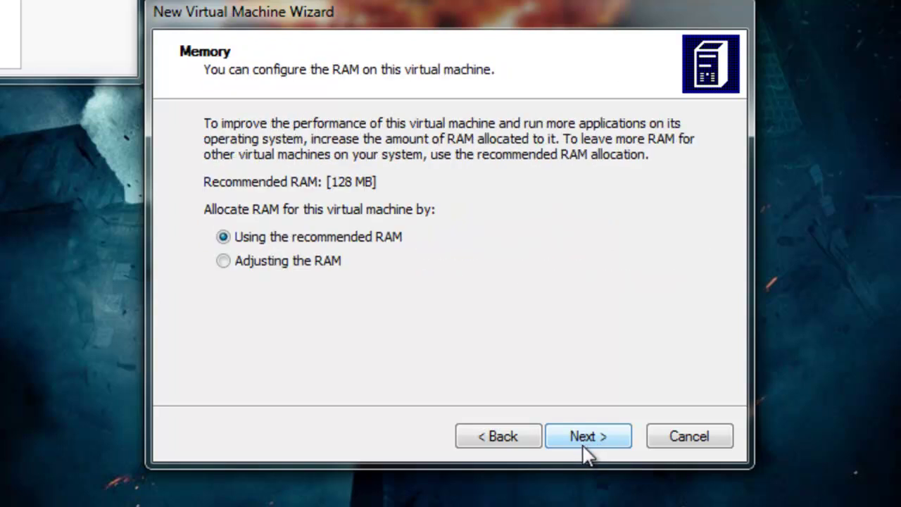
Keep the recommended RAM and add a new virtual hard disk with a size of 4096 MB.
click(584, 446)
click(339, 266)
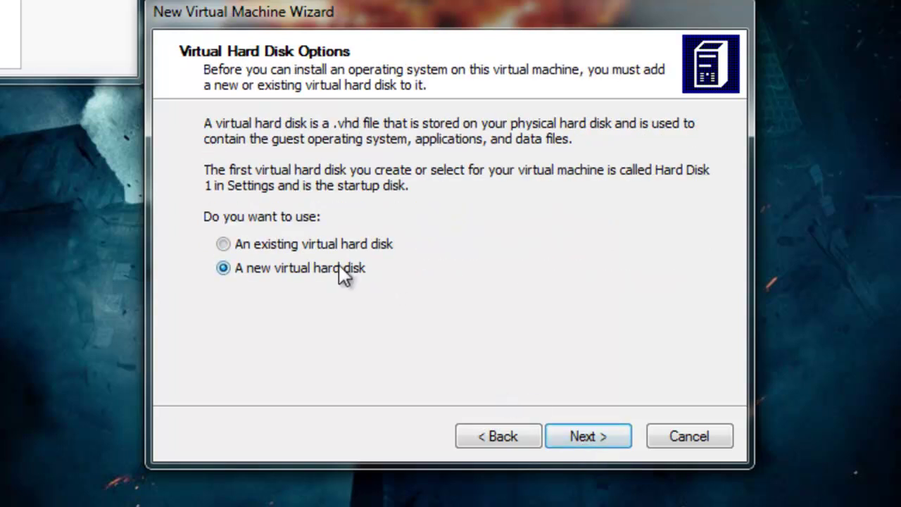
key(Return)
click(422, 288)
double_click(419, 289)
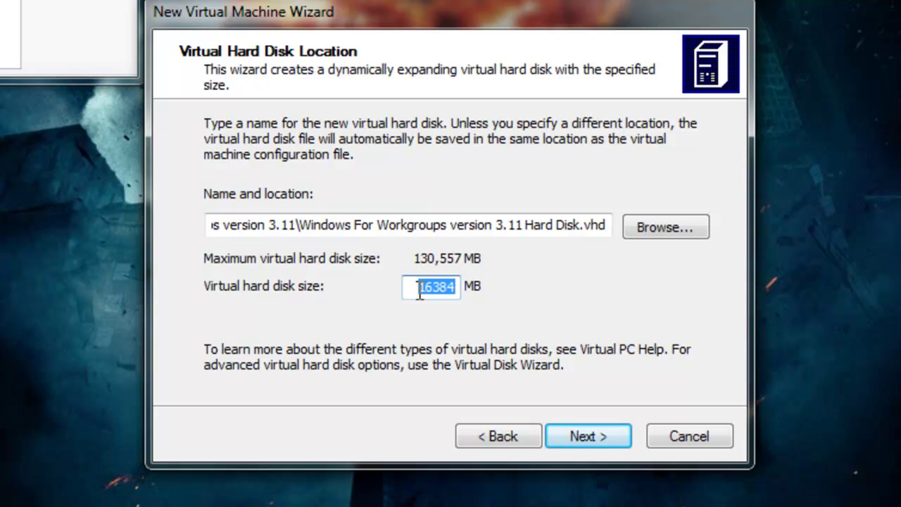
text(4096)
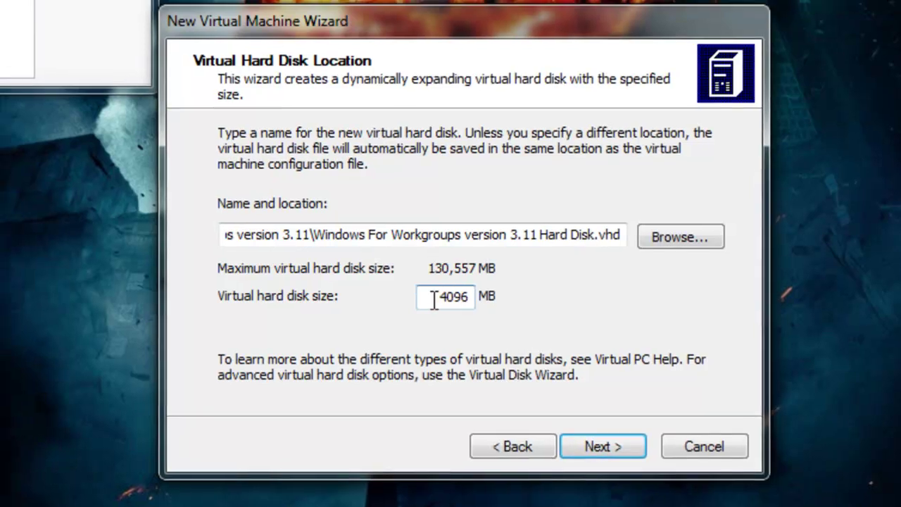
key(Return)
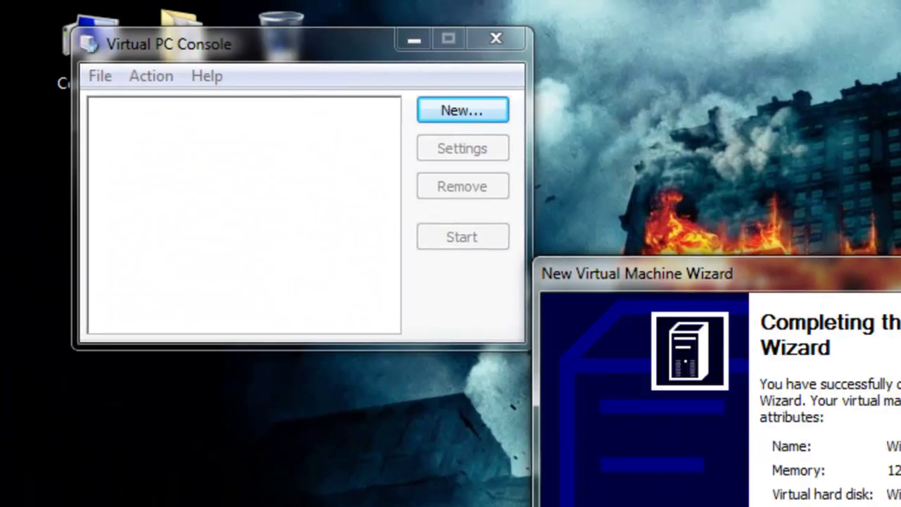
Finish the wizard and start the new Windows For Workgroups version 3.11 virtual machine.
key(Return)
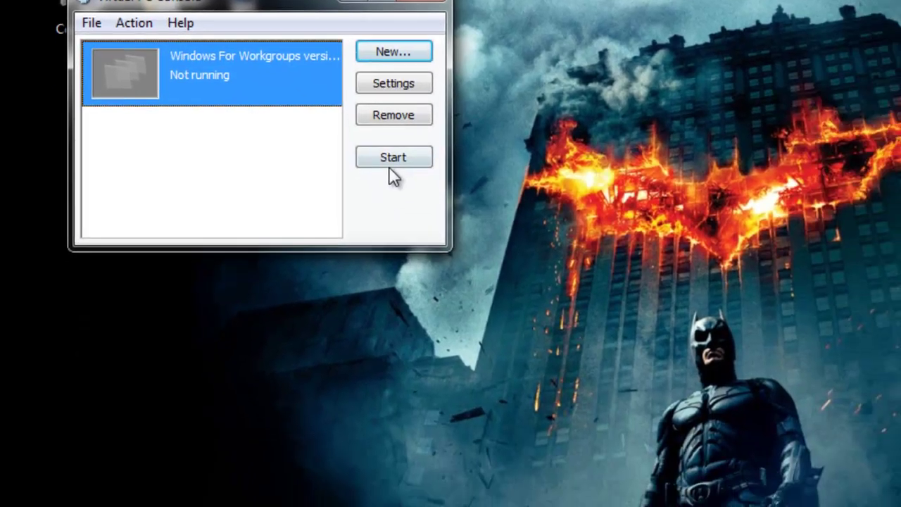
click(392, 157)
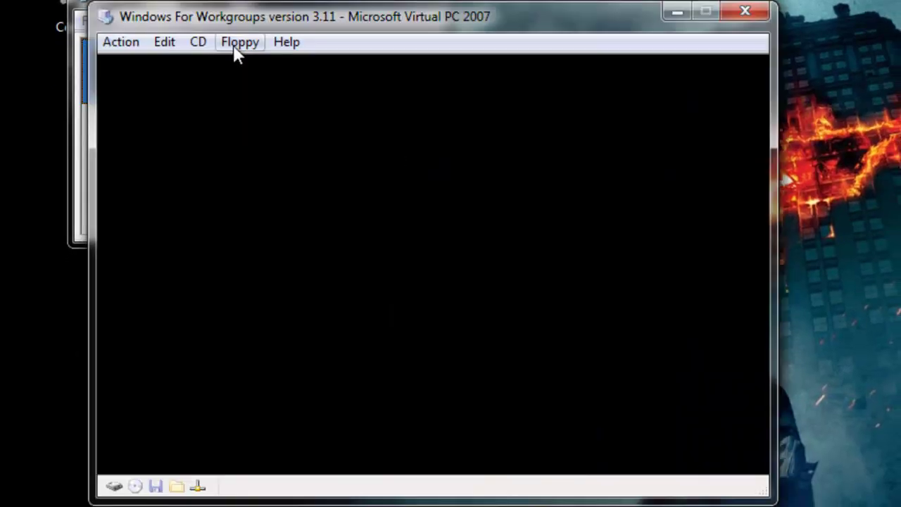
click(235, 48)
click(233, 112)
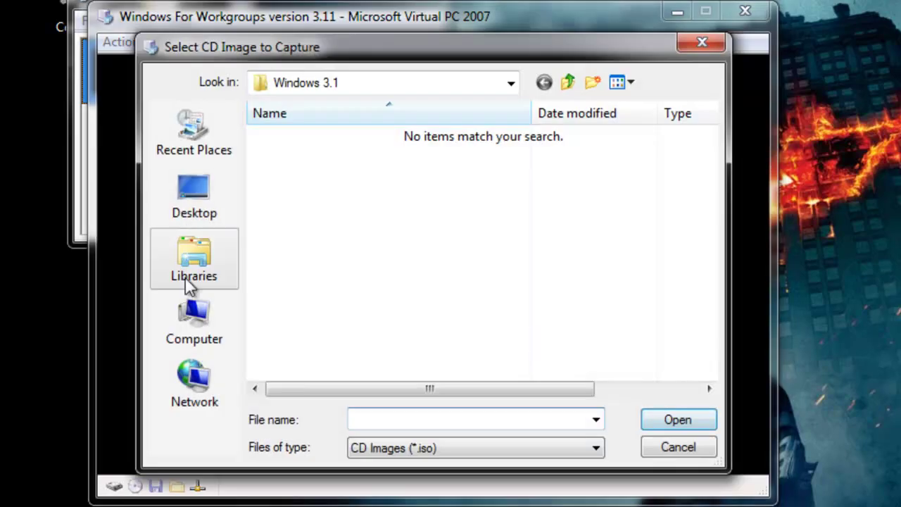
click(188, 281)
click(168, 321)
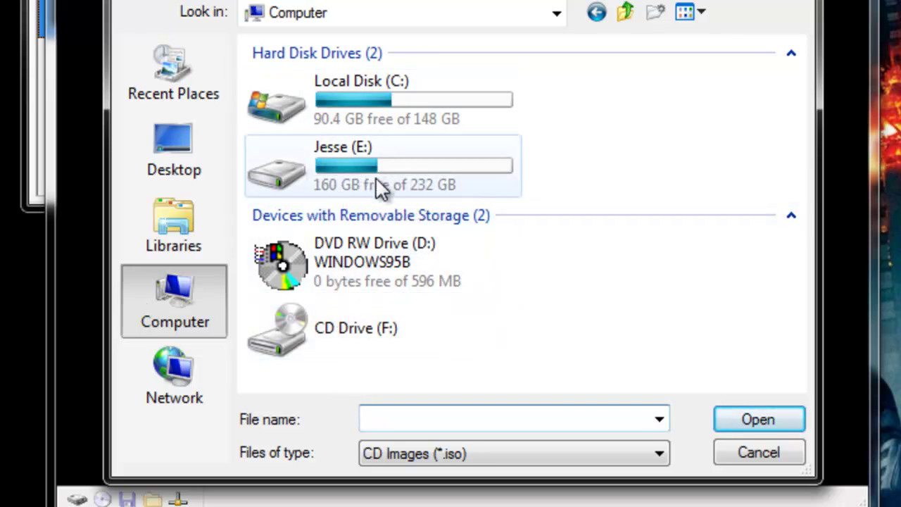
double_click(304, 98)
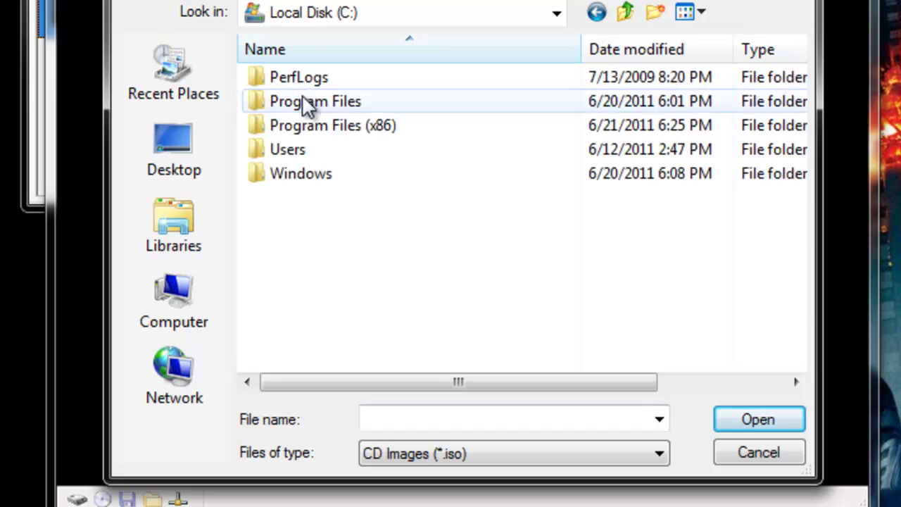
double_click(345, 150)
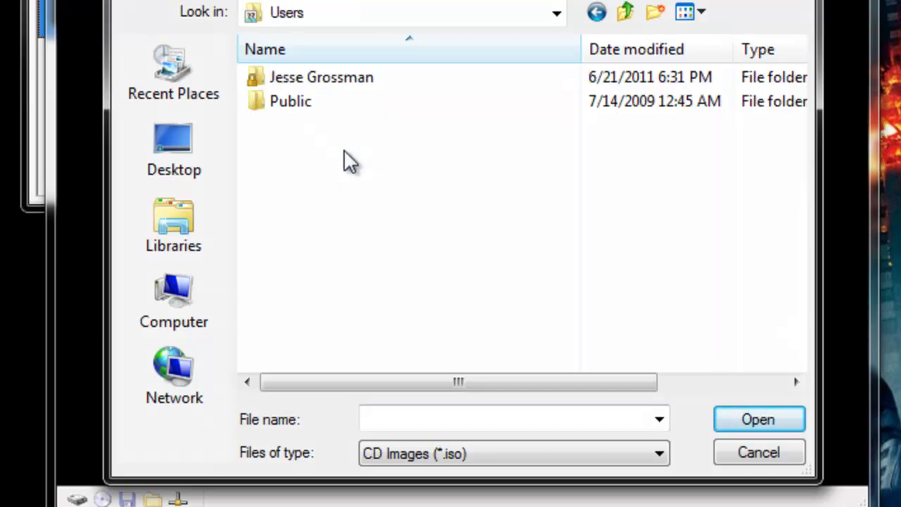
double_click(346, 80)
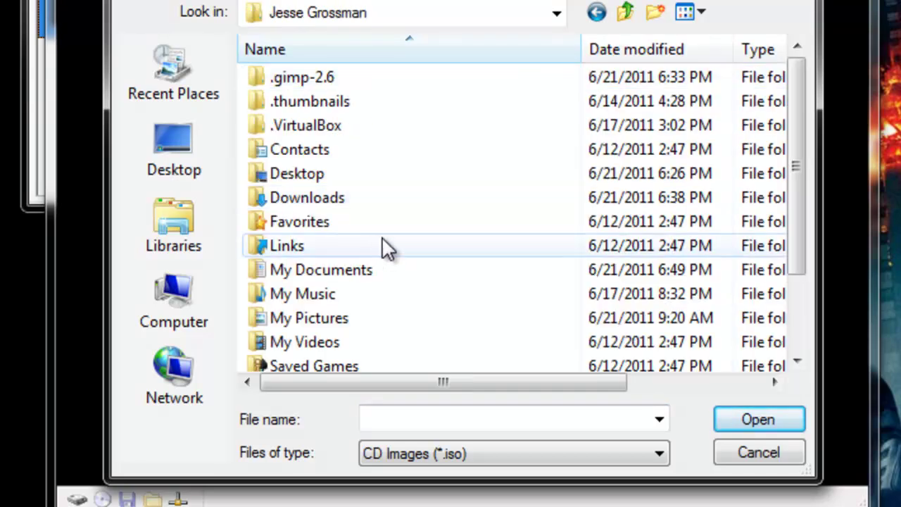
double_click(367, 199)
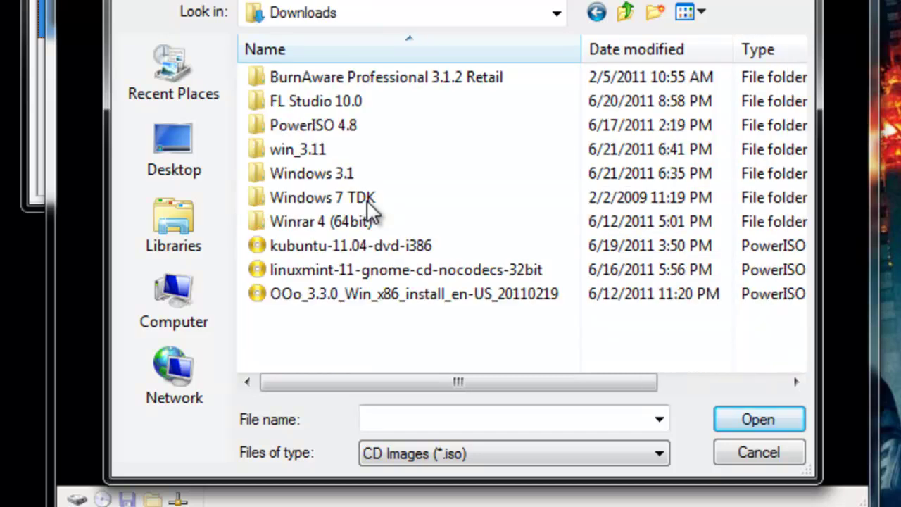
double_click(348, 150)
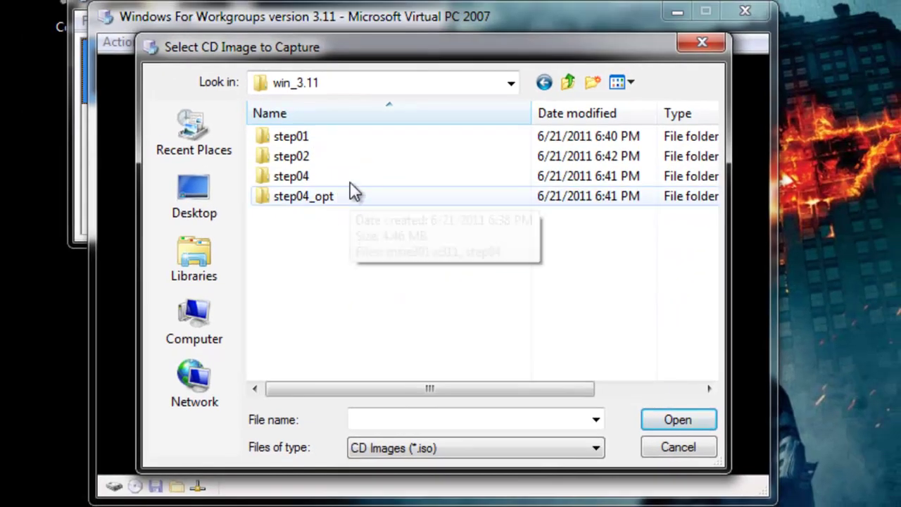
double_click(357, 135)
click(468, 451)
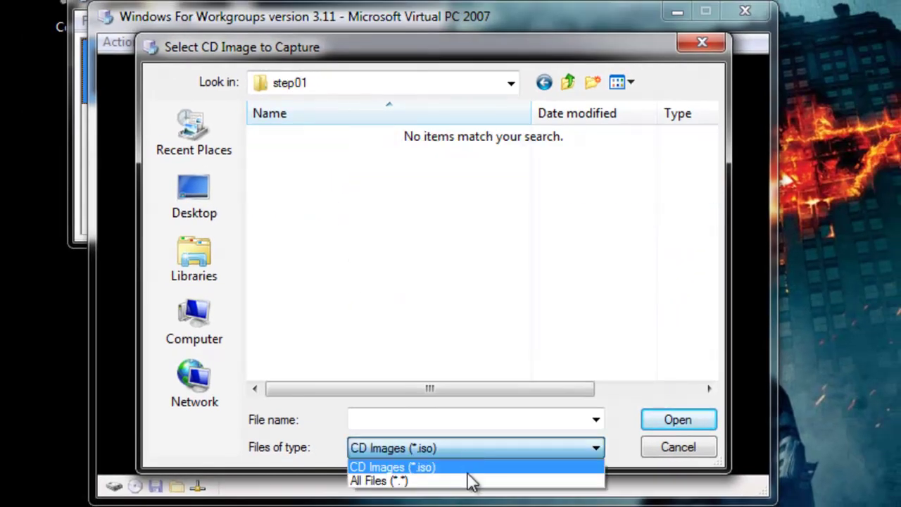
click(469, 481)
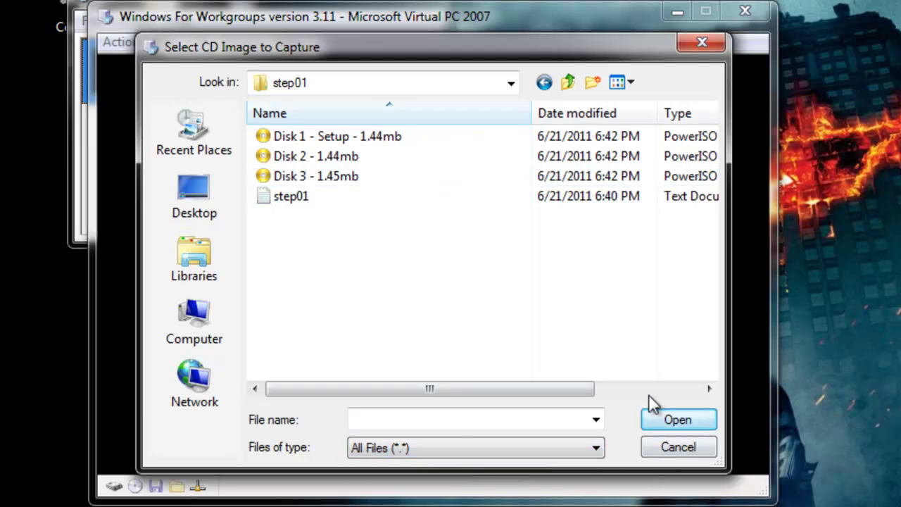
click(670, 449)
Start capturing a floppy disk image and browse to the win_3.11 folder inside Downloads.
click(245, 44)
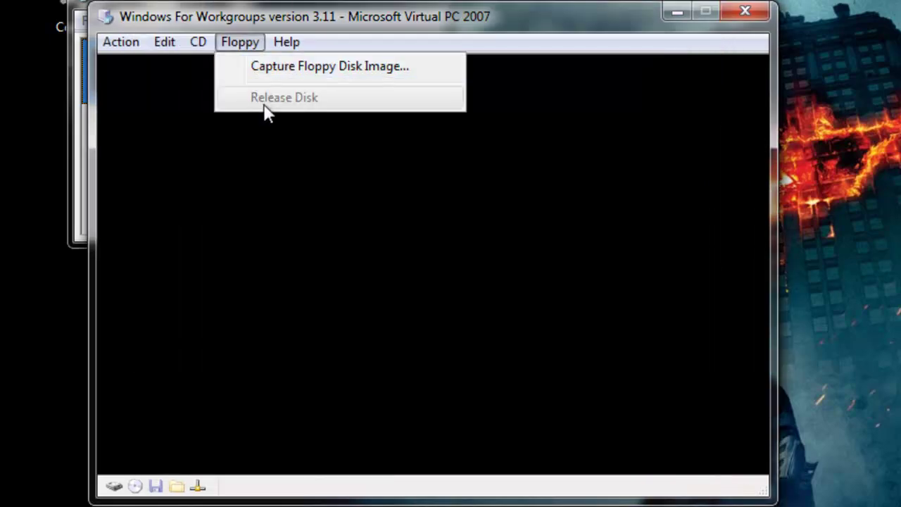
click(268, 71)
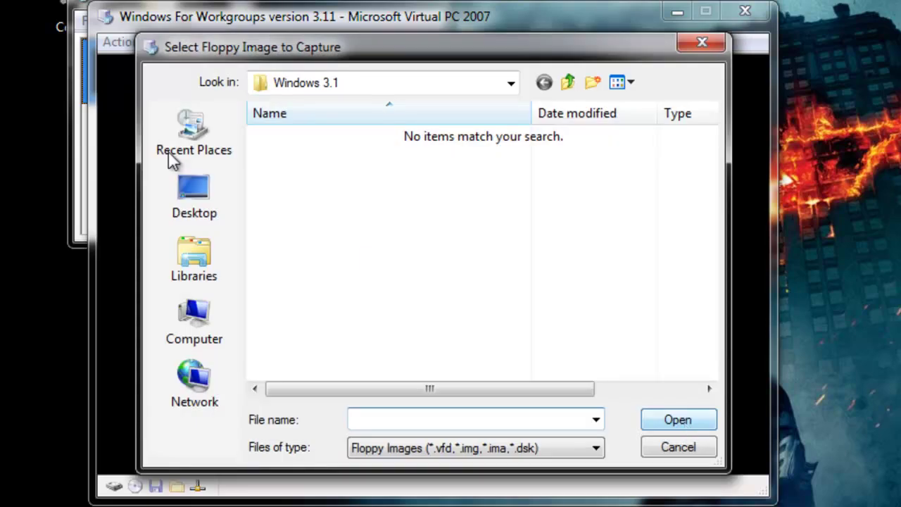
click(195, 261)
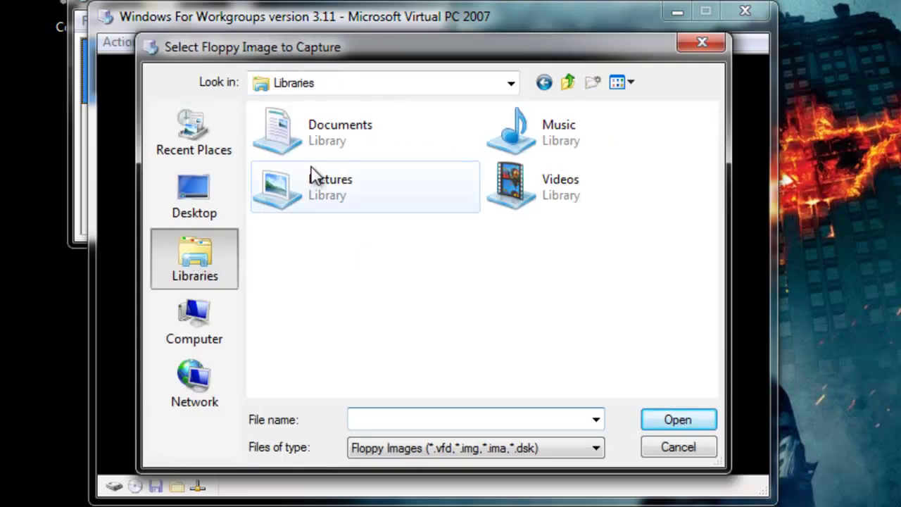
click(195, 216)
click(199, 153)
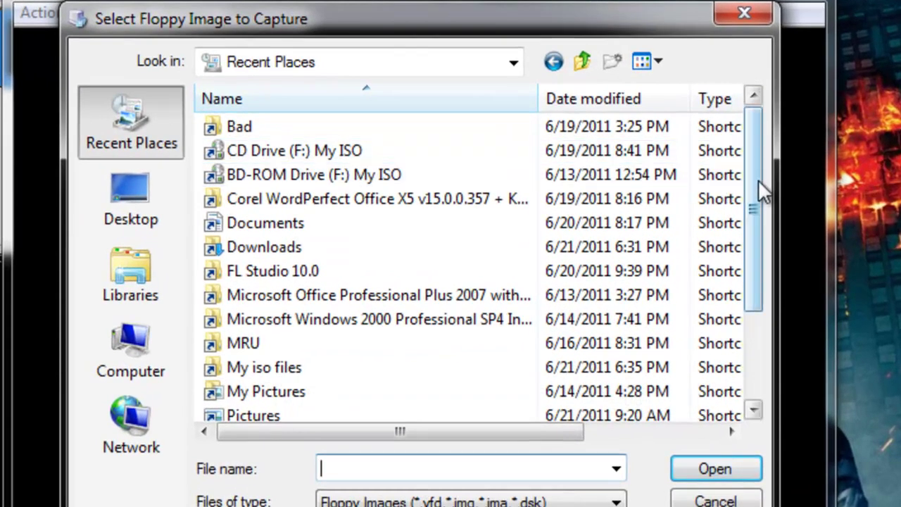
drag(764, 190, 765, 362)
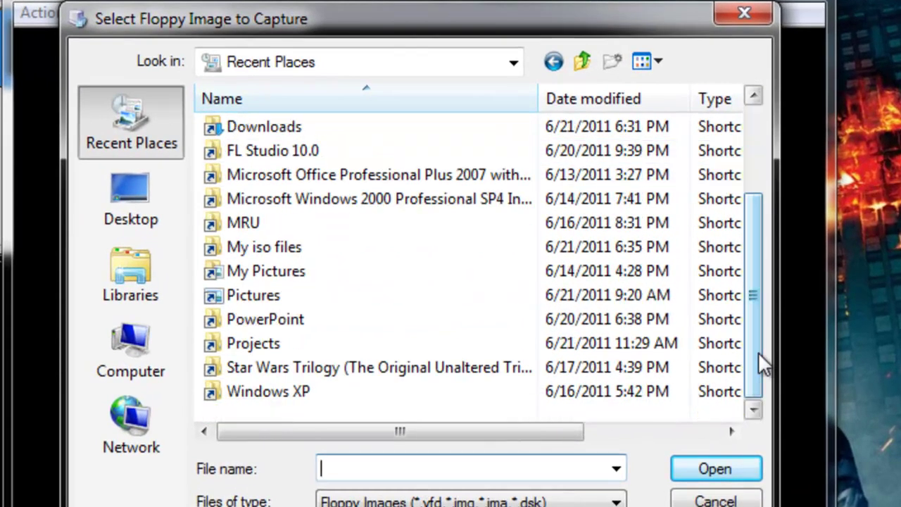
click(141, 273)
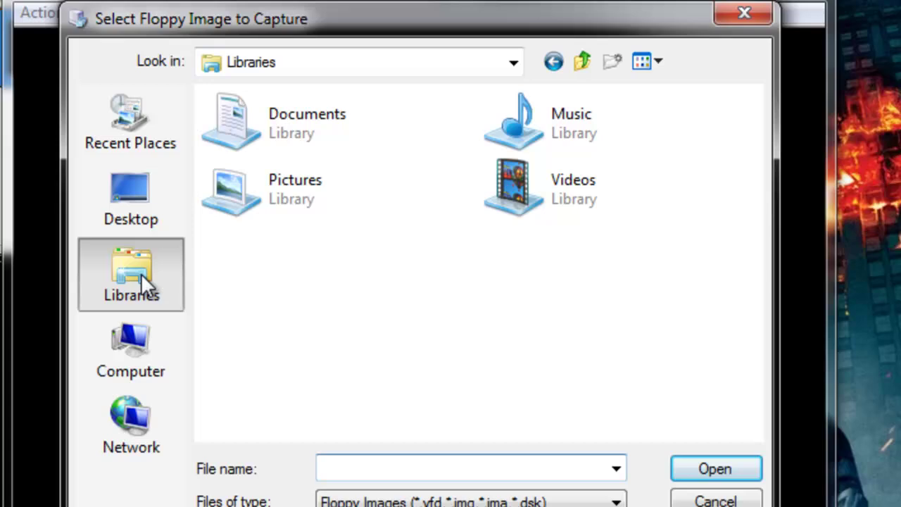
click(141, 224)
double_click(326, 181)
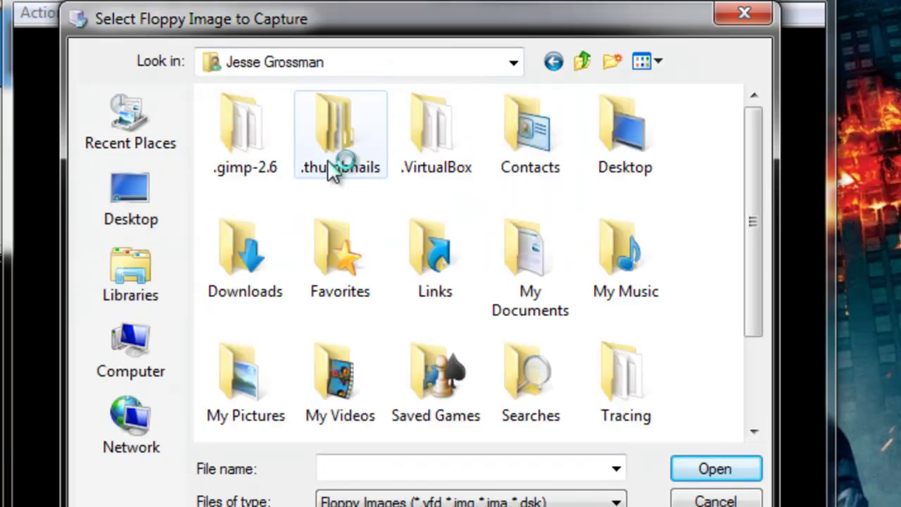
double_click(271, 249)
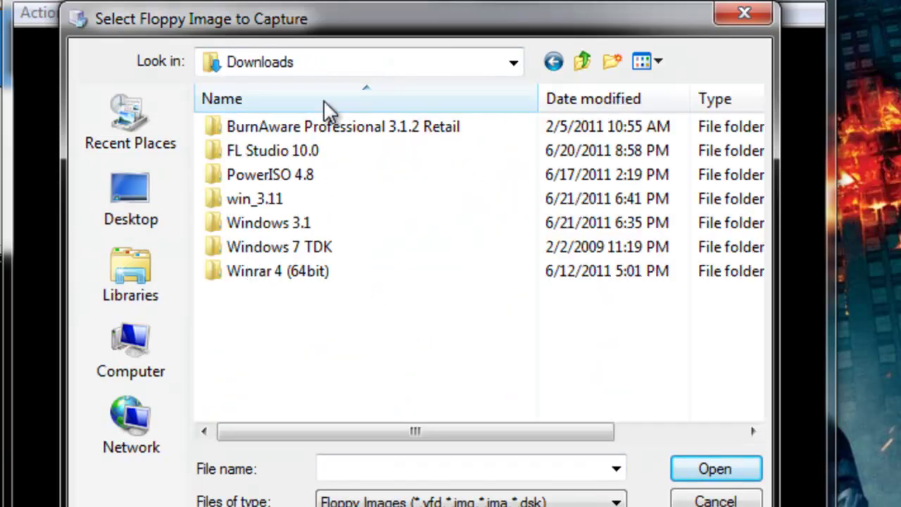
double_click(325, 198)
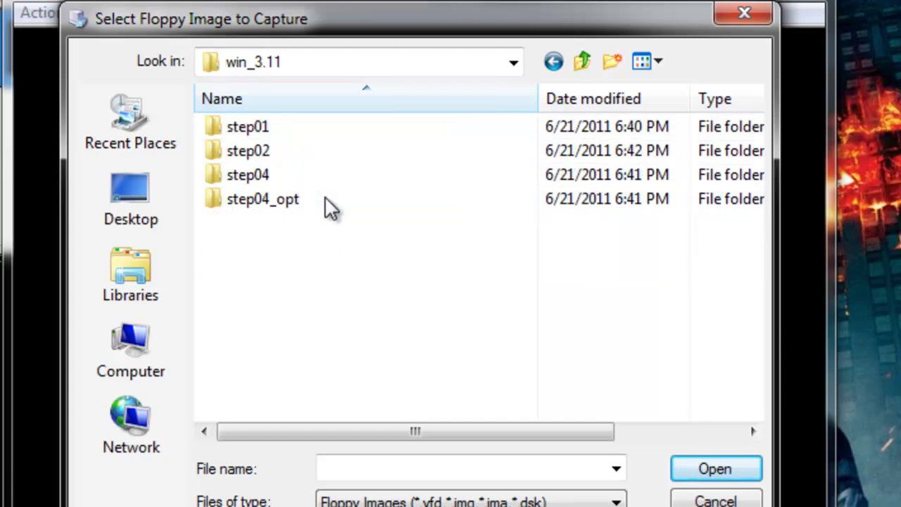
Capture the floppy image "Disk 1 - Setup - 1.44mb" from the step01 folder.
click(250, 128)
double_click(247, 126)
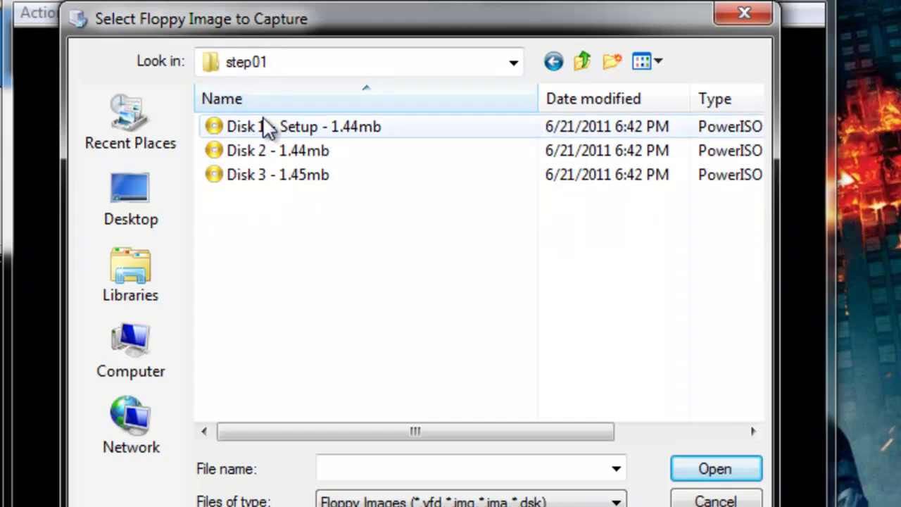
click(290, 128)
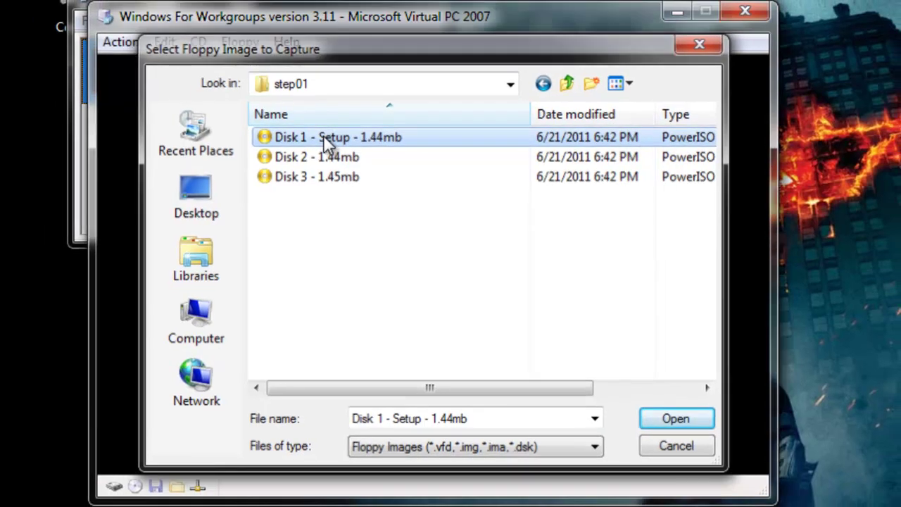
double_click(287, 127)
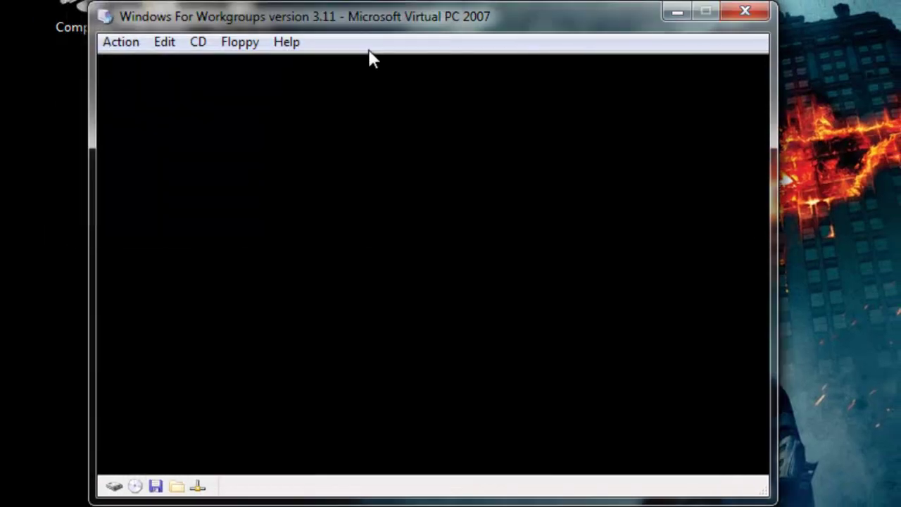
drag(379, 26, 618, 110)
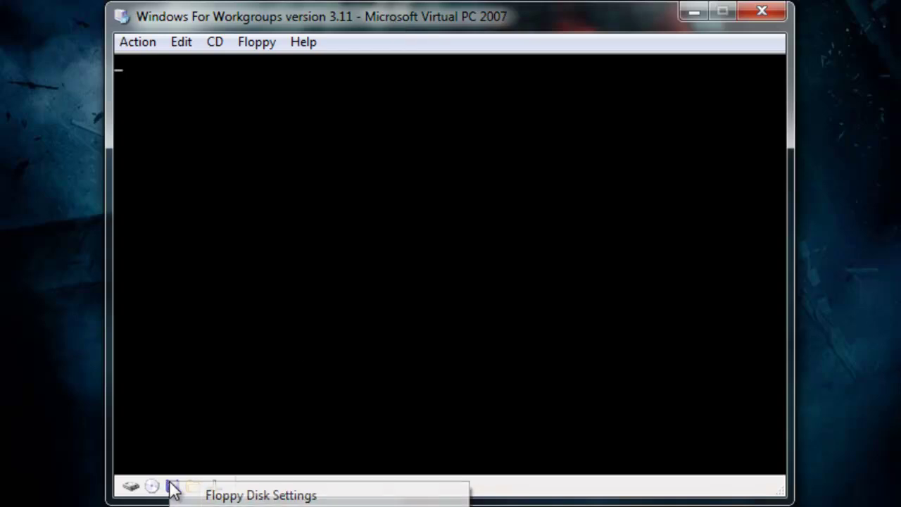
click(158, 42)
click(181, 155)
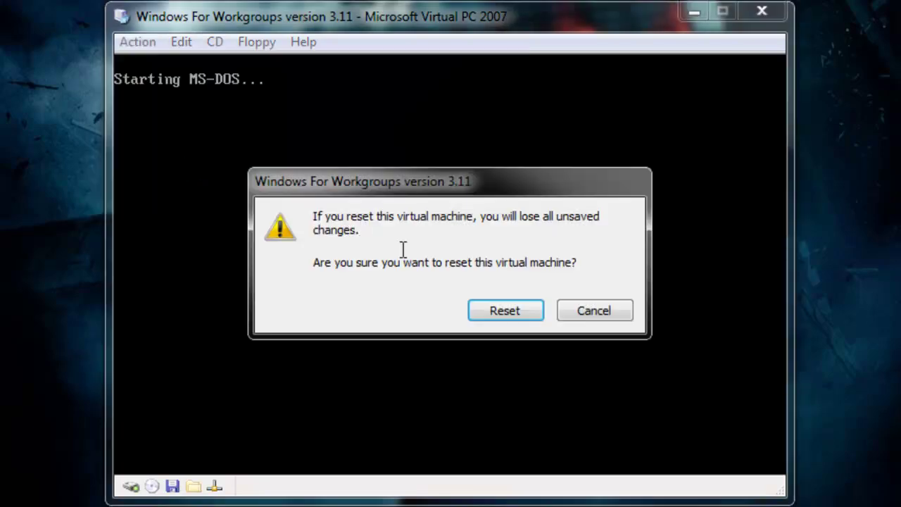
click(604, 304)
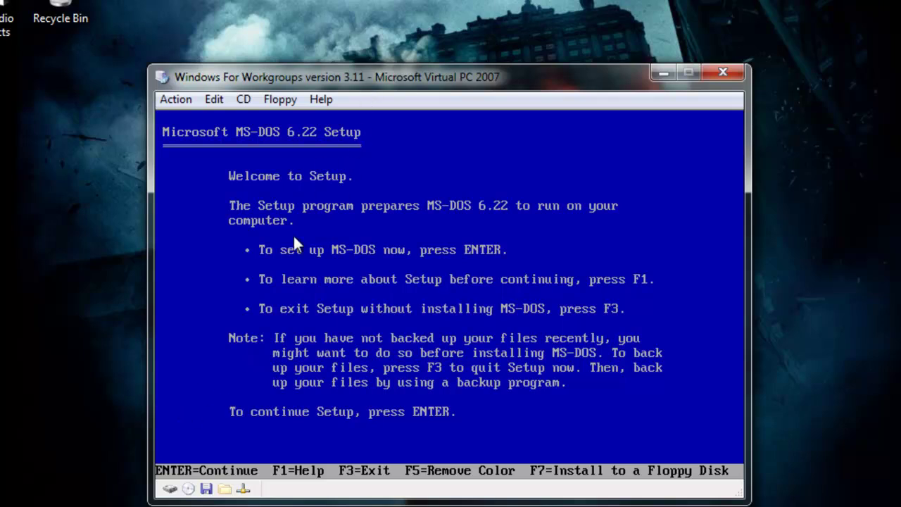
Continue past the welcome screen to set up MS-DOS 6.22 on the virtual machine.
key(Return)
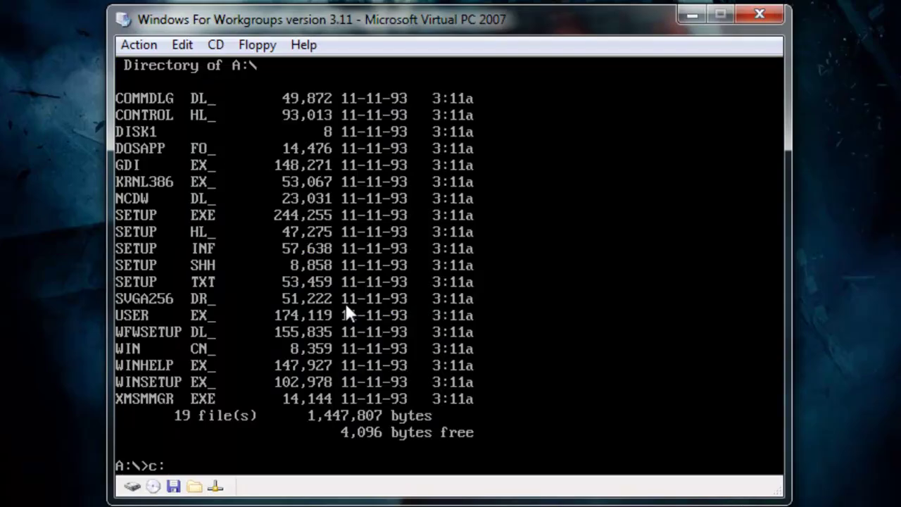
Switch the DOS prompt from the floppy drive to the C: drive.
key(Return)
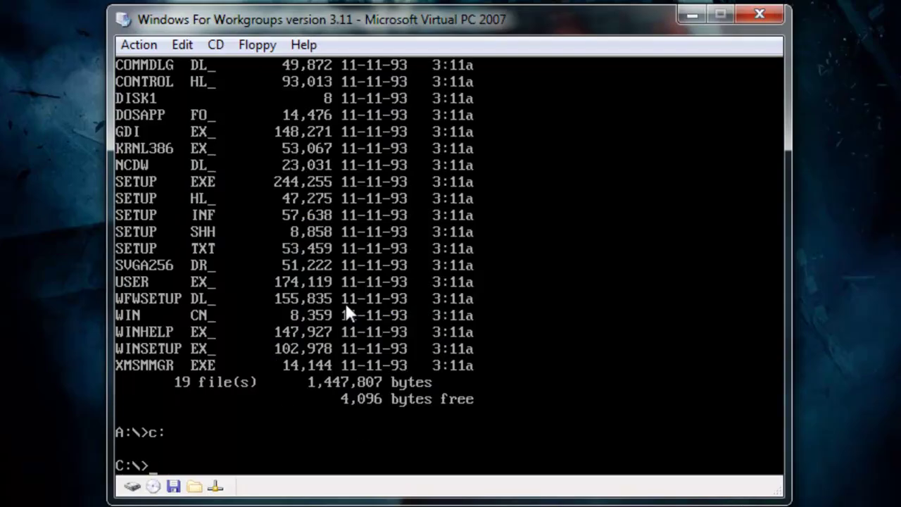
Create a setup311 directory on drive C:, enter it and list its contents.
text(md setup311)
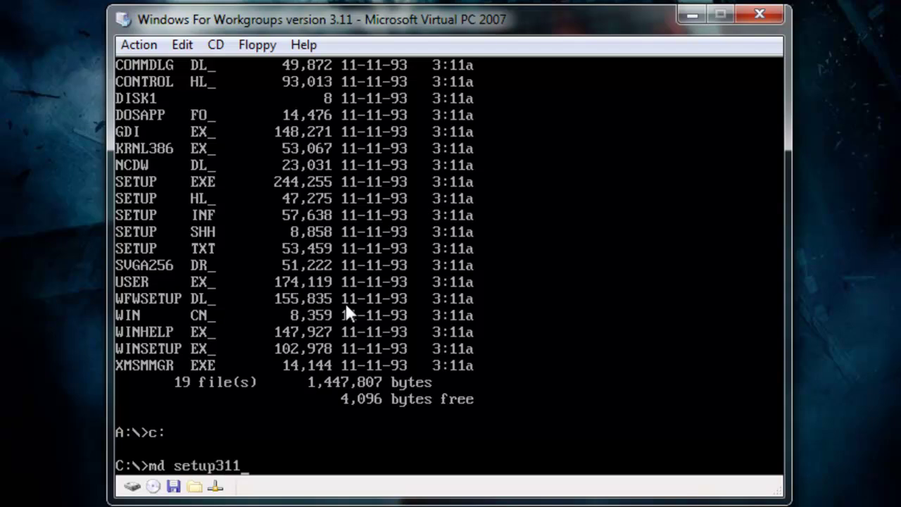
key(Return)
text(cd setup31)
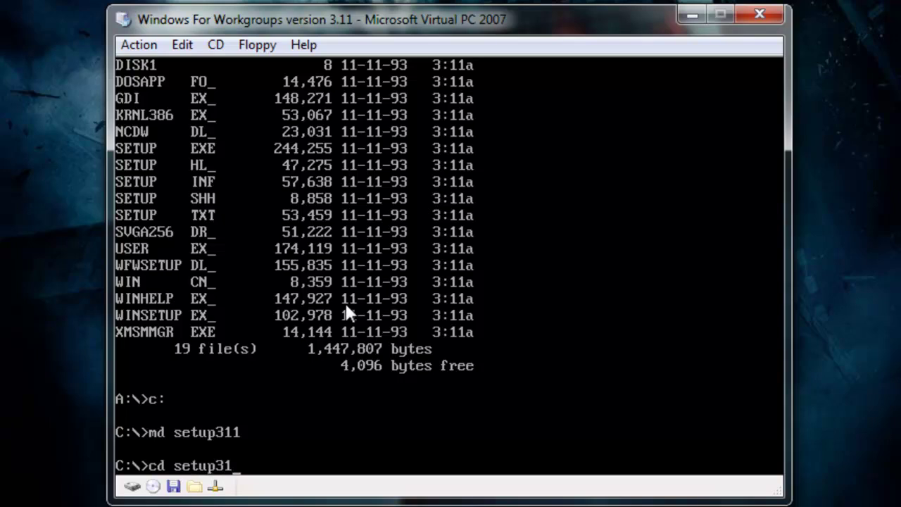
text(1)
key(Return)
text(dir)
key(Return)
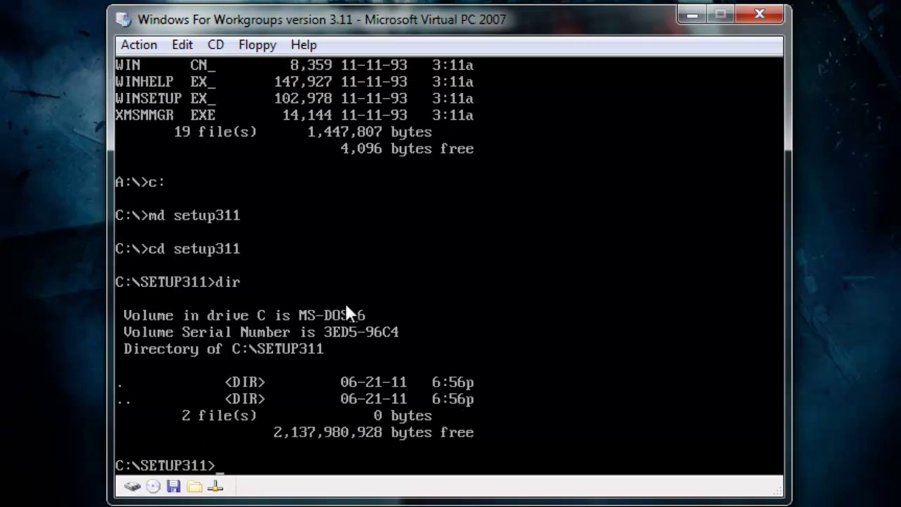
Return to the root of C: and switch to the A: drive.
text(cd\)
key(Return)
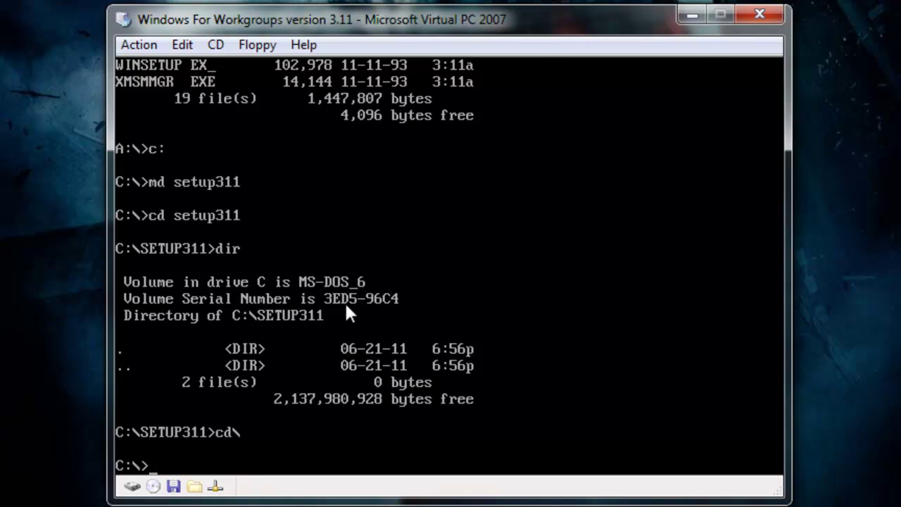
text(a)
text(:)
key(Return)
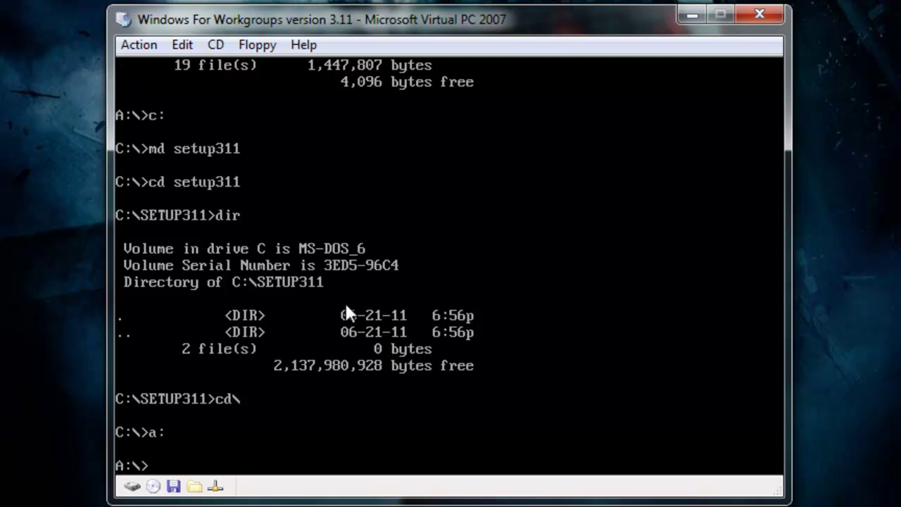
Copy all files from the first Windows floppy to c:\setup311.
text(coyp)
key(BackSpace)
text(py *.)
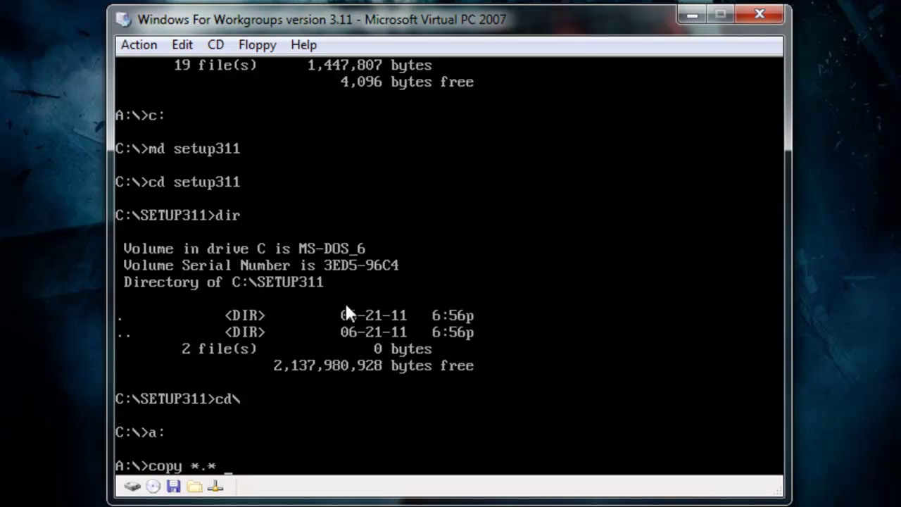
text(* c:\setup)
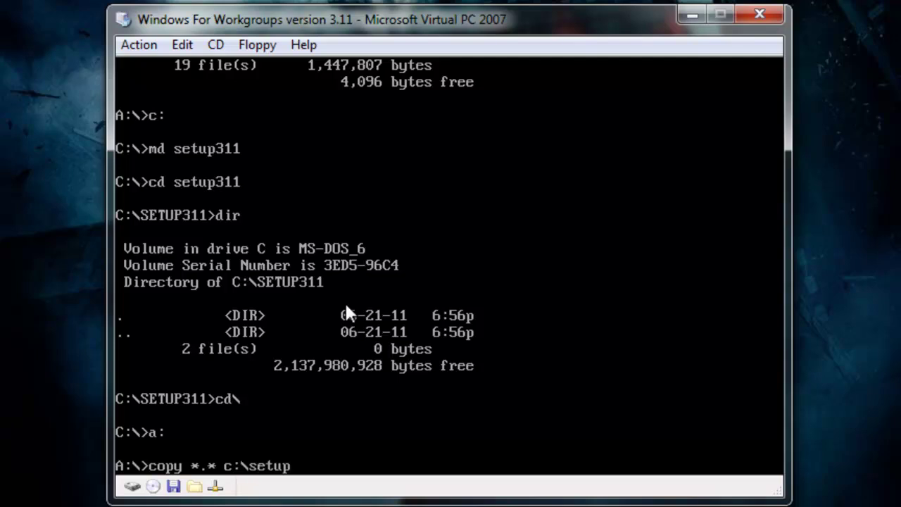
text(311)
key(Return)
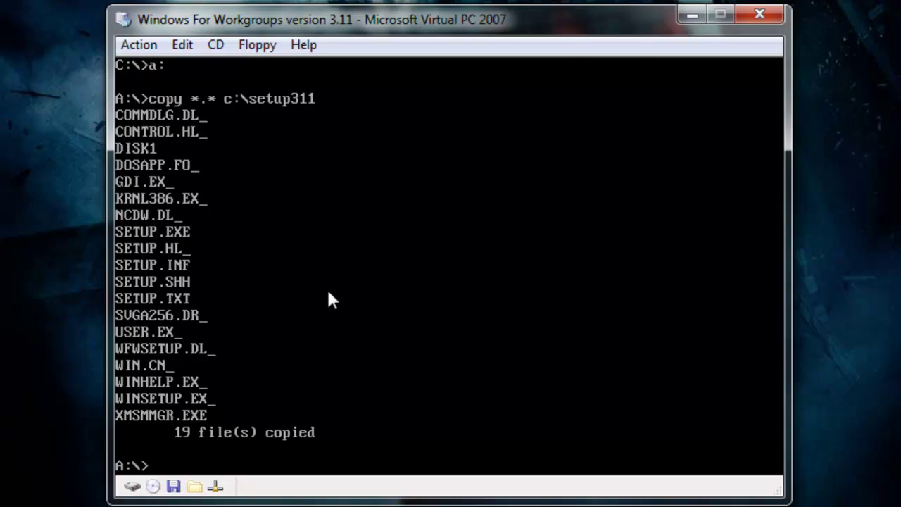
Capture the floppy image win311d2 from the step02 folder and list its contents at the DOS prompt.
click(258, 45)
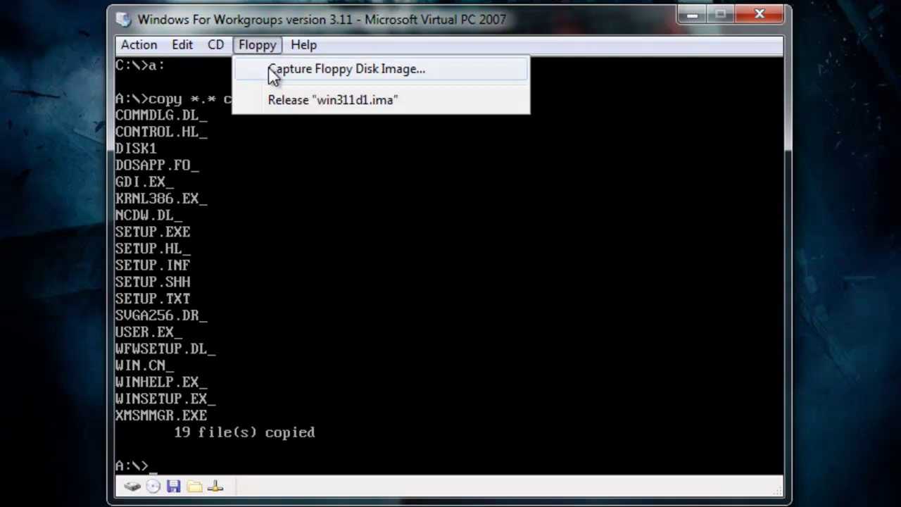
click(268, 66)
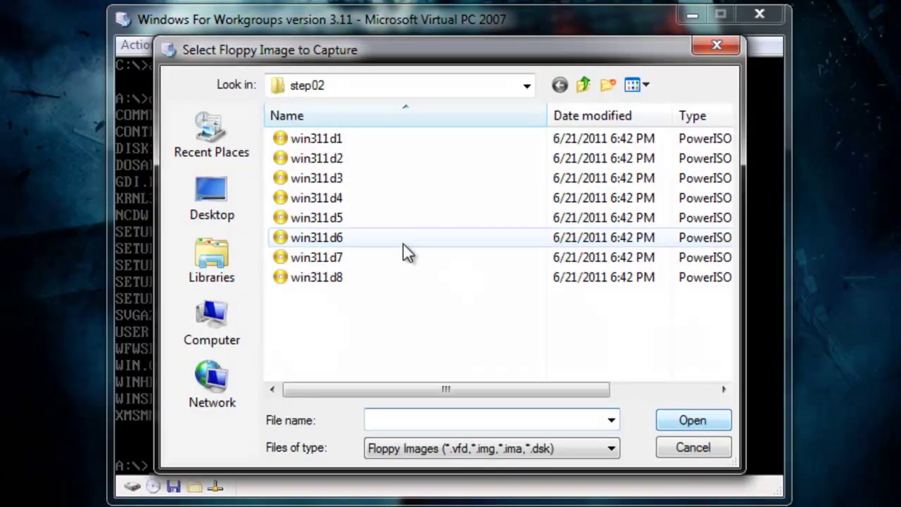
double_click(407, 162)
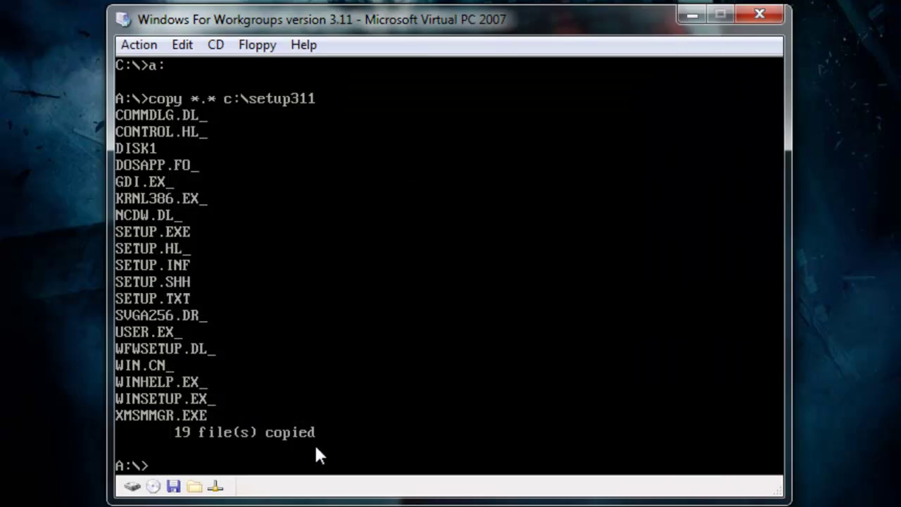
text(dir)
key(Return)
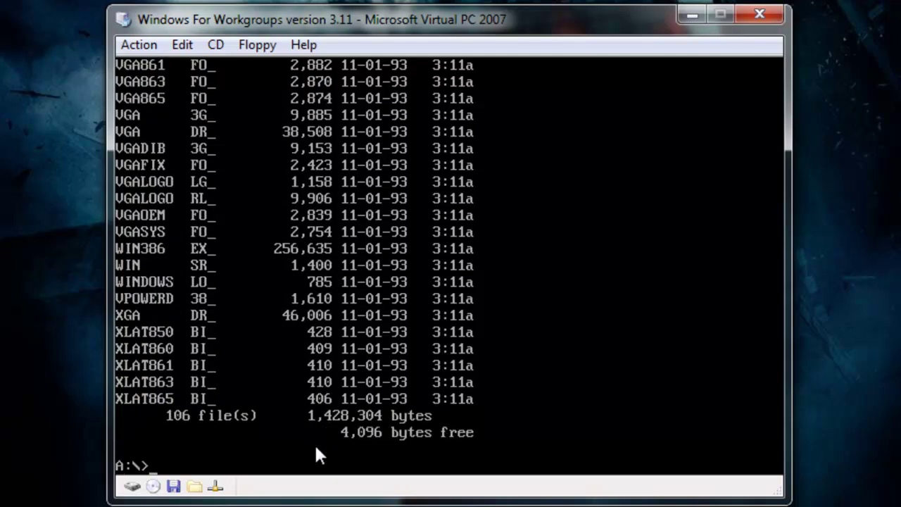
Copy all files from the second Windows floppy to c:\setup311.
text(copy *.* c:\se)
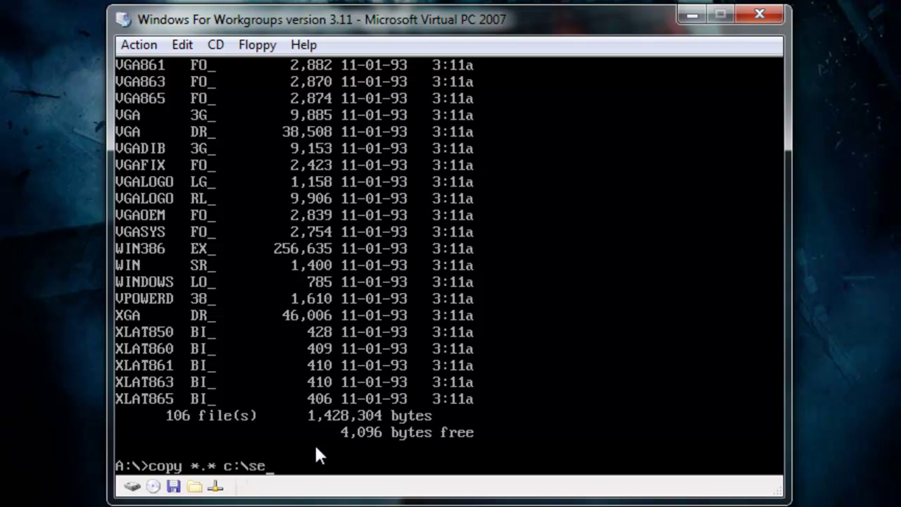
text(tup331)
key(BackSpace)
key(BackSpace)
text(11)
key(Return)
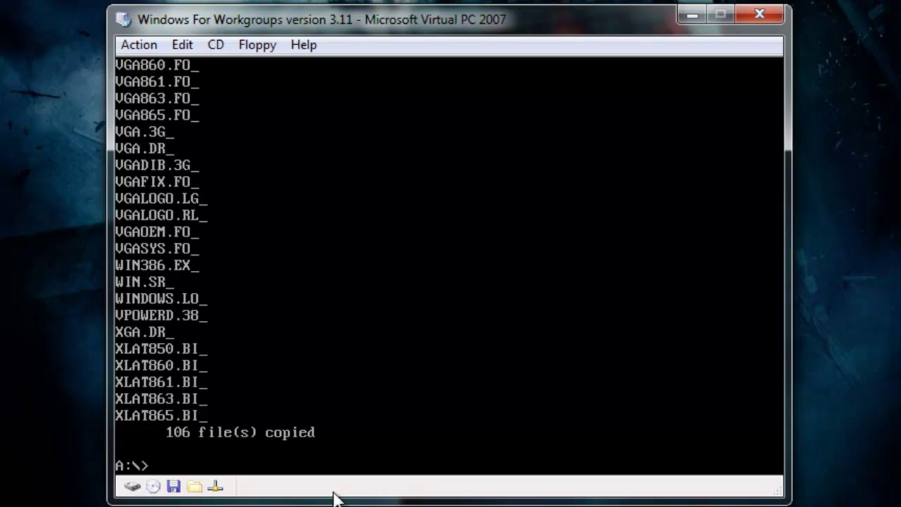
Capture the floppy image win311d3 and copy all of its files to c:\setup311.
click(252, 48)
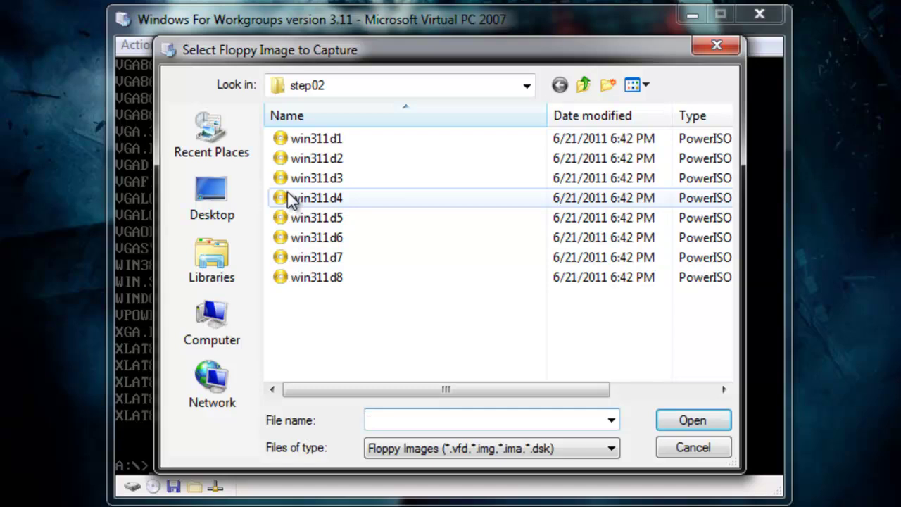
double_click(282, 178)
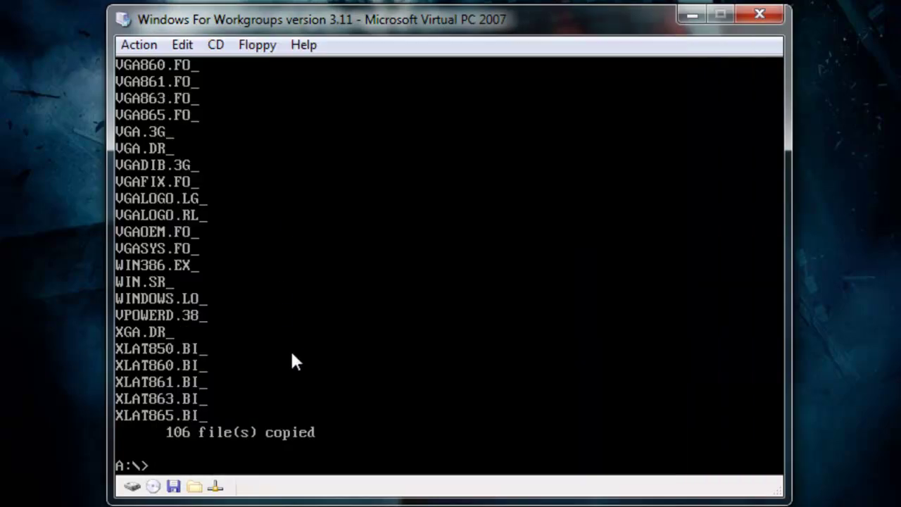
text(c)
key(BackSpace)
text(copy *.* d)
key(BackSpace)
text(c:\)
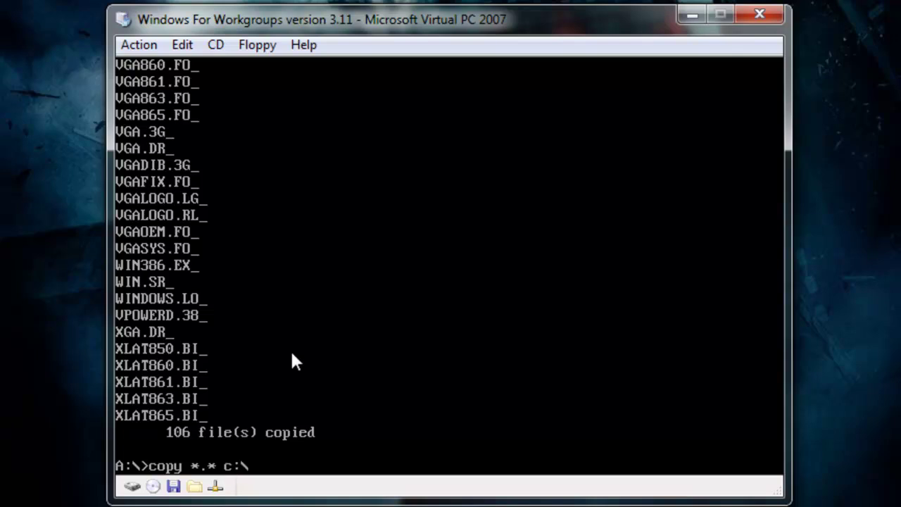
text(setup311)
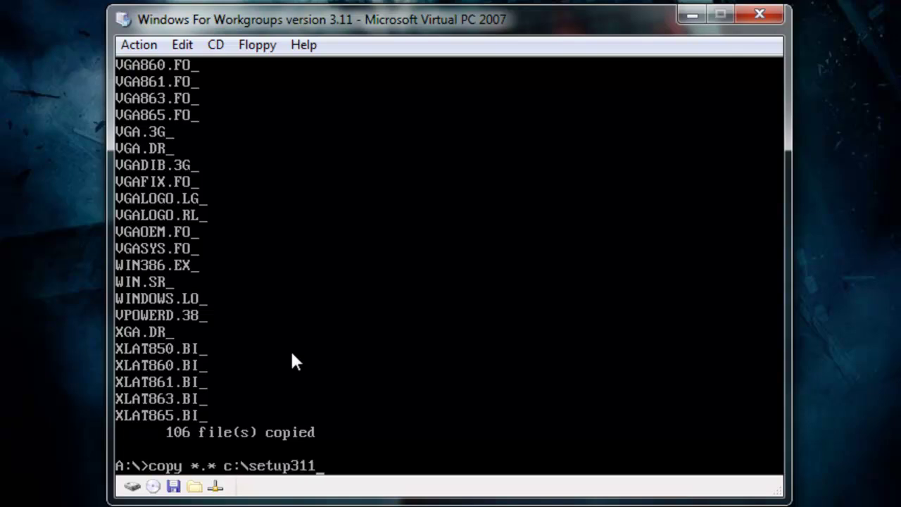
key(Return)
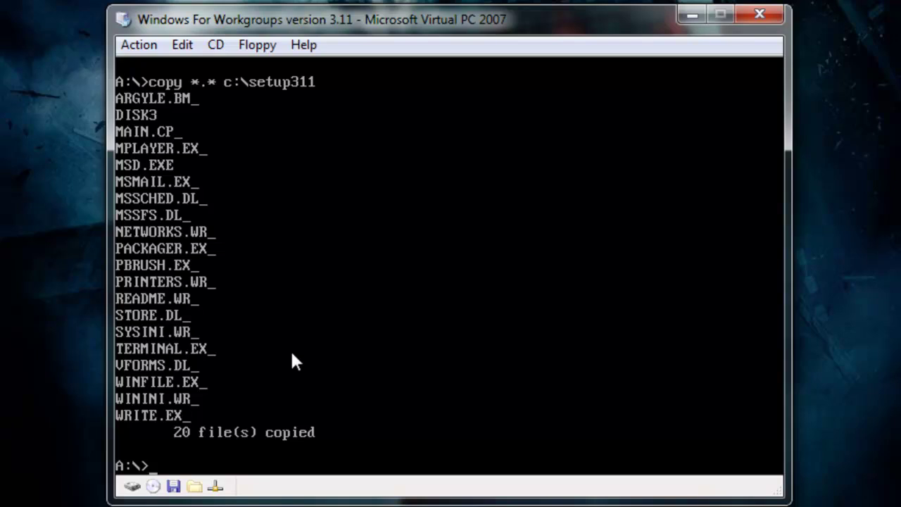
Capture the floppy image win311d4 from the step02 folder.
click(258, 47)
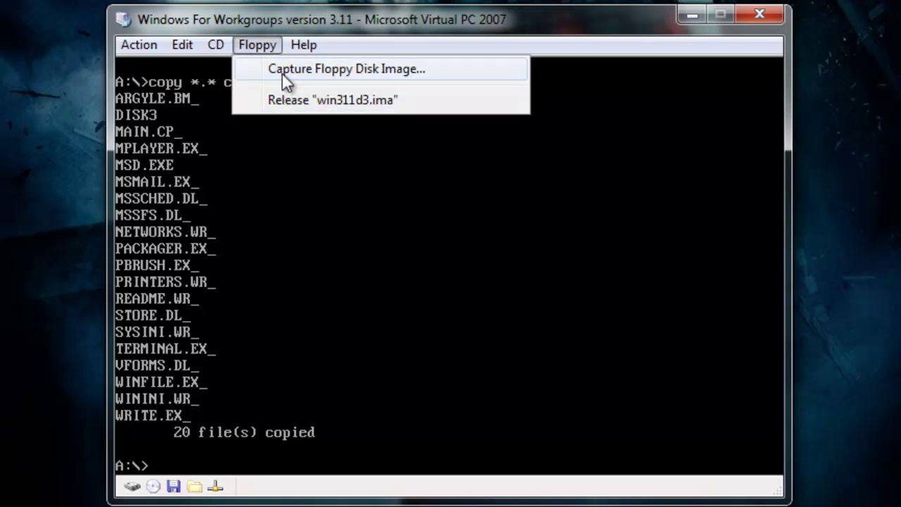
click(282, 68)
double_click(295, 197)
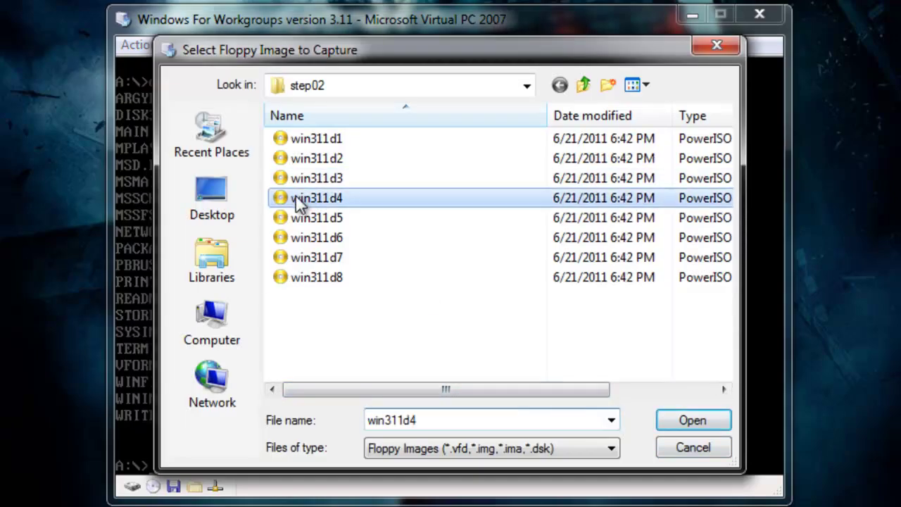
Copy all files from the fourth Windows floppy to c:\setup311.
text(copy *)
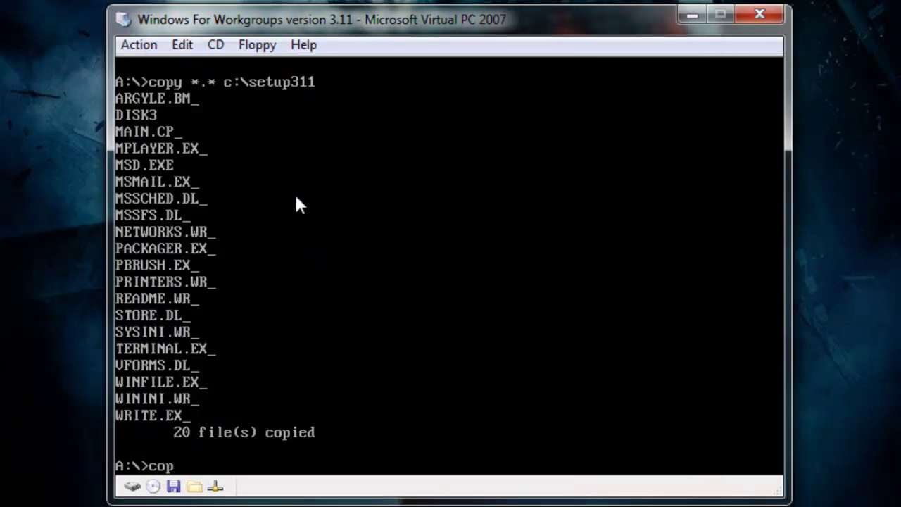
key(BackSpace)
key(BackSpace)
key(BackSpace)
key(BackSpace)
key(BackSpace)
key(ctrl+v)
key(BackSpace)
text(copy *.* c:\setup311)
key(Return)
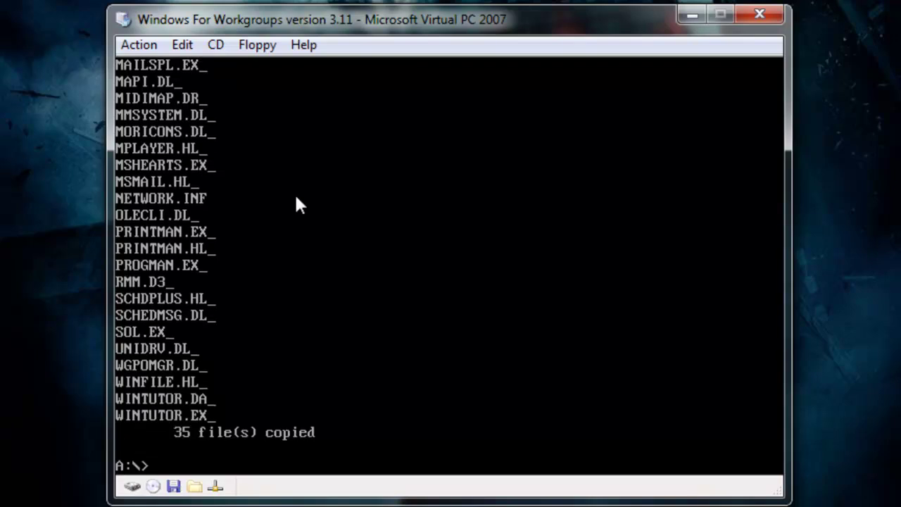
Capture the floppy image win311d5 and copy all of its files to drive C:.
click(243, 45)
click(331, 69)
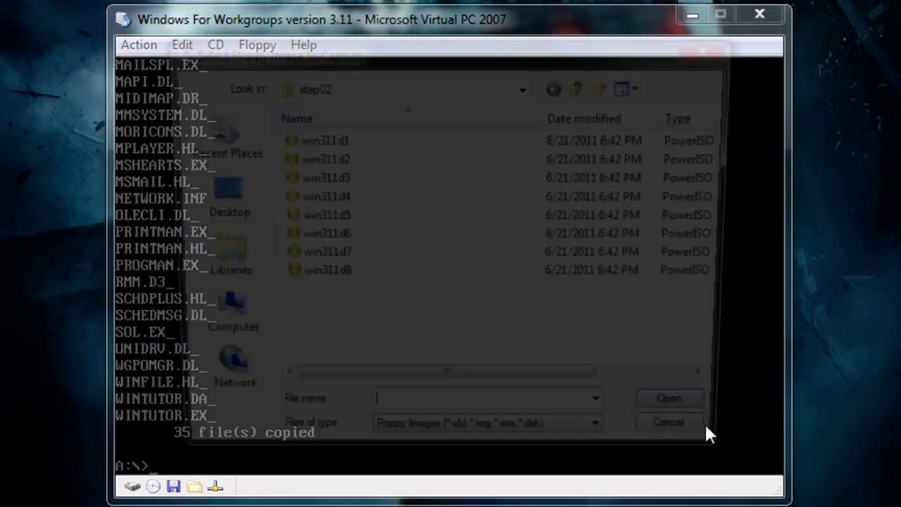
double_click(400, 225)
text(copy *.)
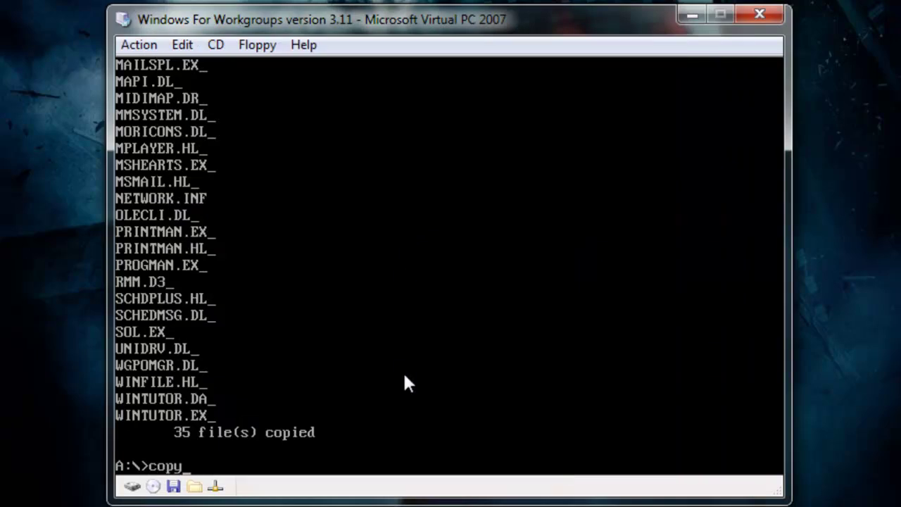
text(* c:)
key(Return)
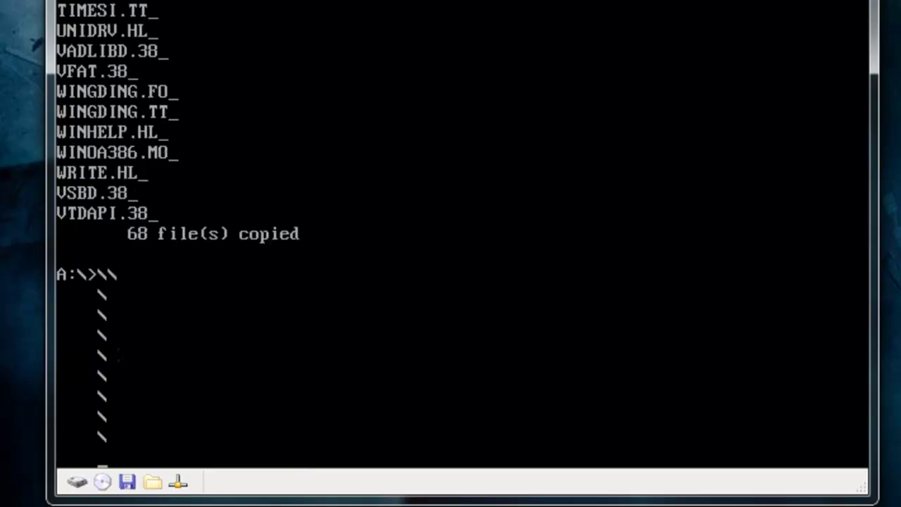
Enter the setup311 directory on drive C: and switch back to drive A:.
text(c)
key(BackSpace)
text(c:)
key(Return)
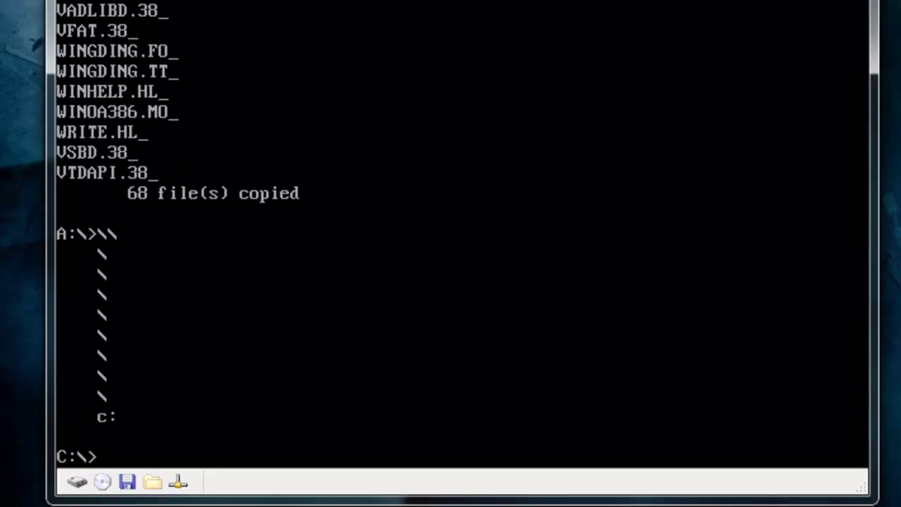
text(cd setup311)
key(Return)
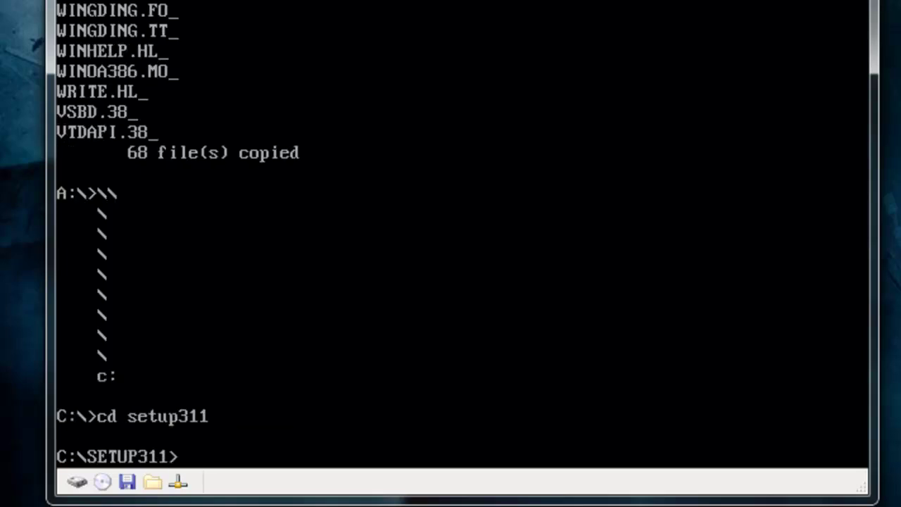
text(a:)
key(Return)
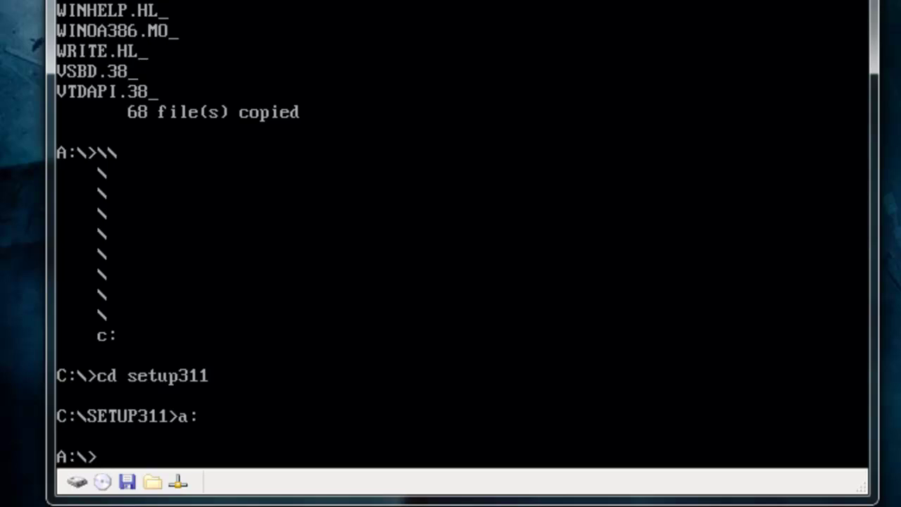
Copy all files from the fifth Windows floppy to c:\setup311.
text(copy *.*)
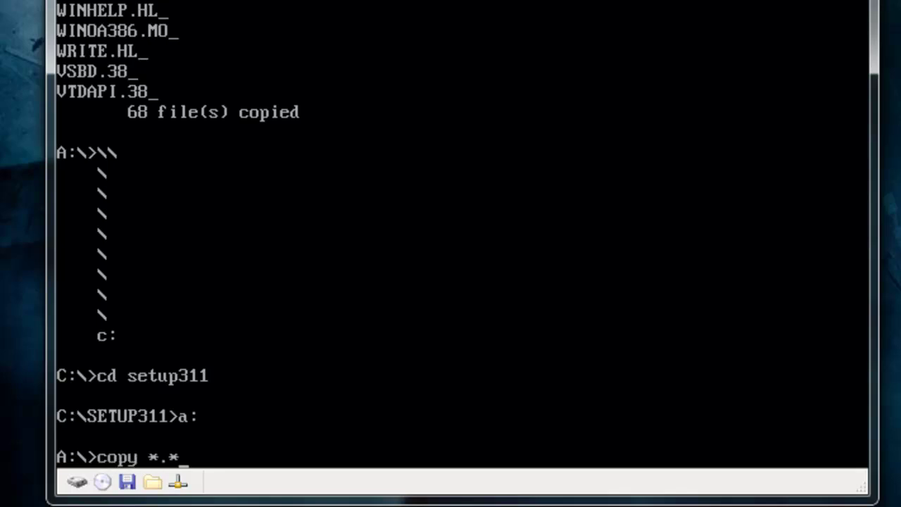
text( c:\setup3)
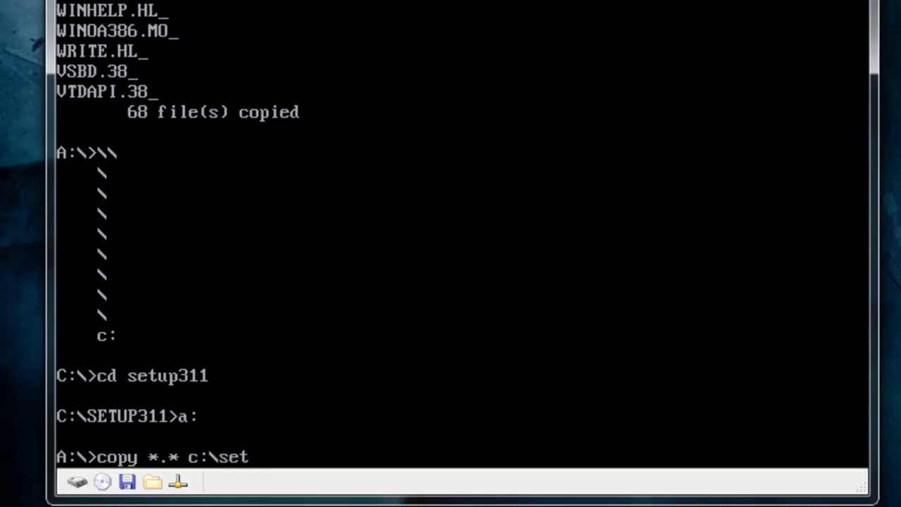
text(11)
key(Return)
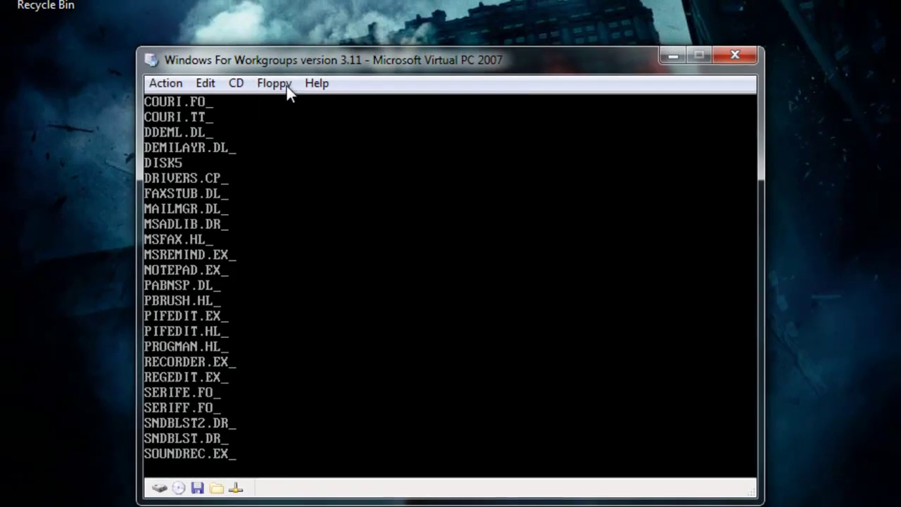
Capture the floppy image win311d6 and copy all of its files to c:\setup311.
click(274, 83)
click(285, 84)
click(285, 84)
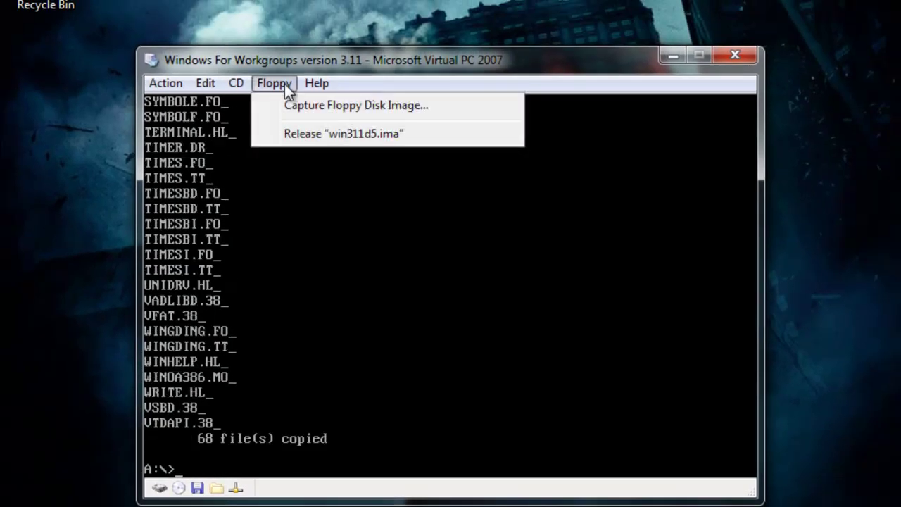
click(292, 102)
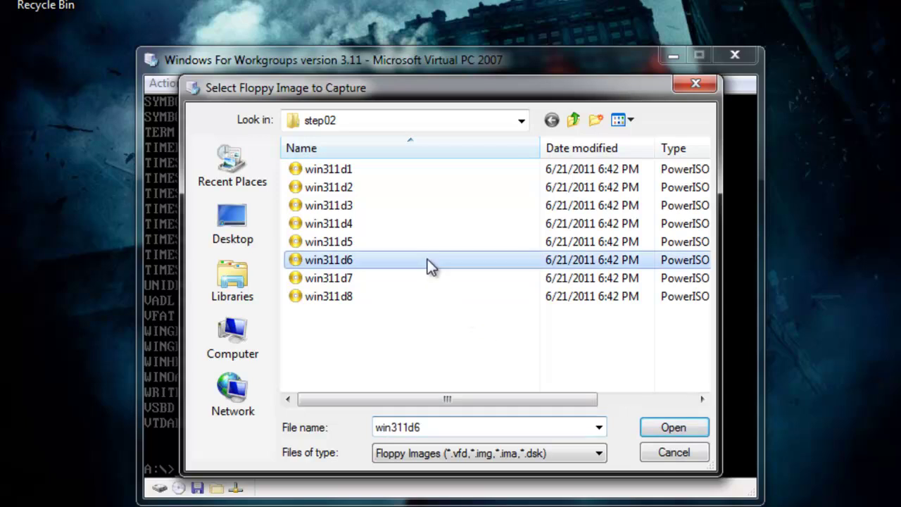
key(Escape)
text(copy *.* c:\setup311)
key(Return)
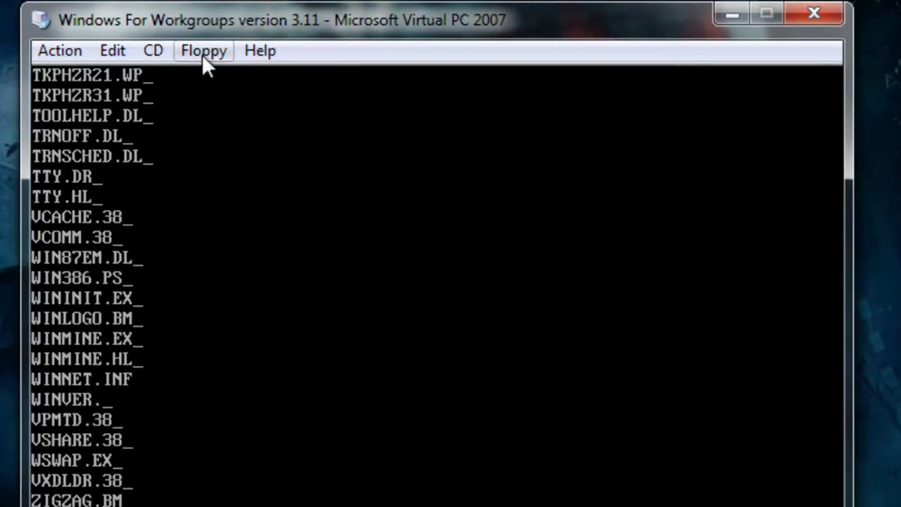
Capture the floppy image win311d7 and copy all of its files to c:\setup311.
click(274, 83)
click(206, 73)
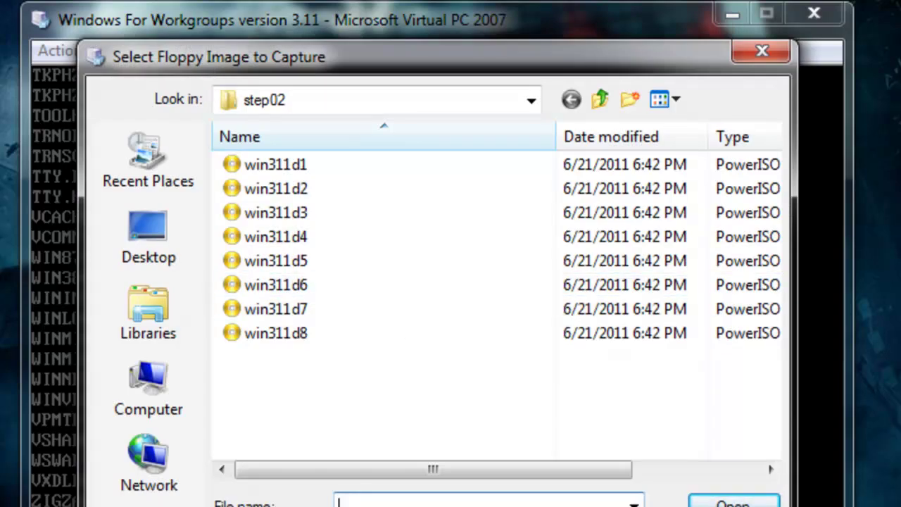
double_click(291, 310)
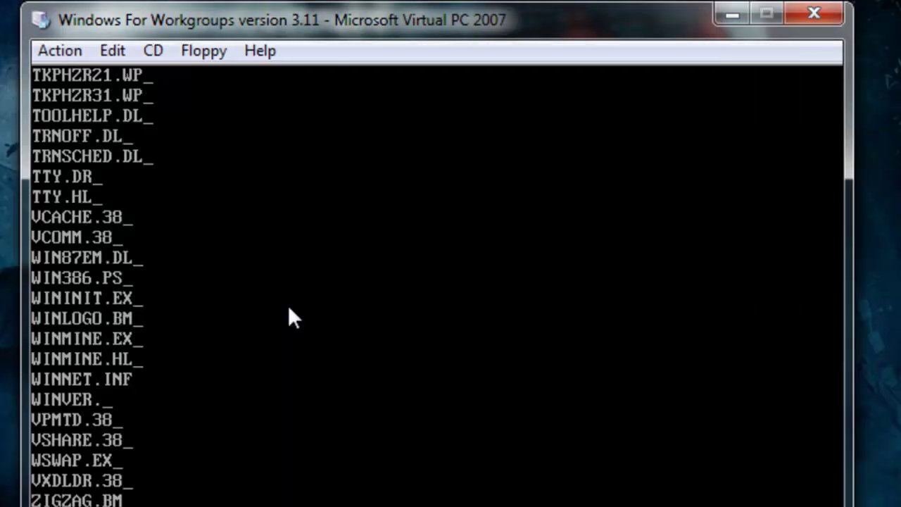
text(copy *.* c:)
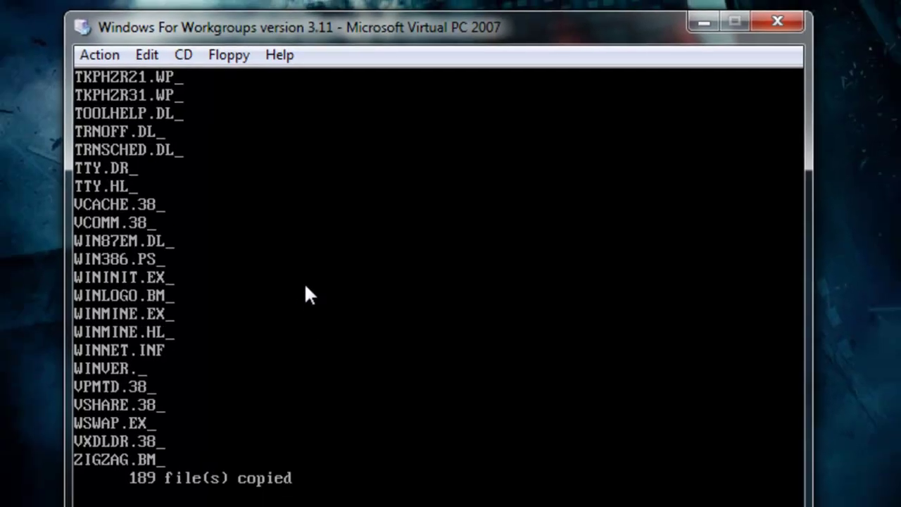
text(\setup311)
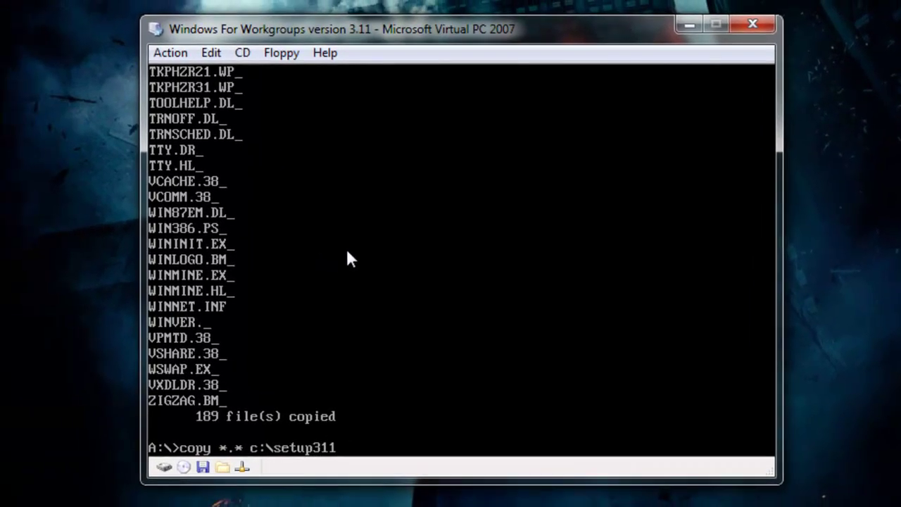
key(Return)
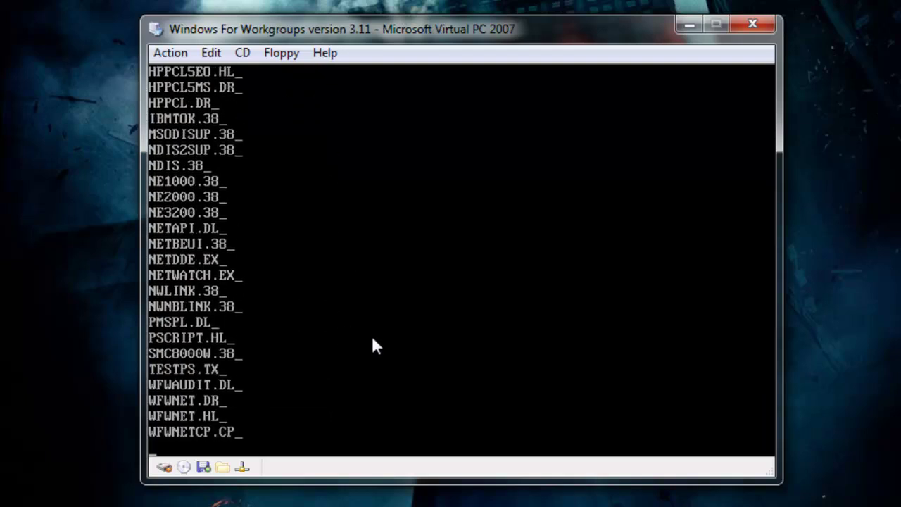
Capture the floppy image win311d8 and copy all of its files to c:\setup311.
click(272, 54)
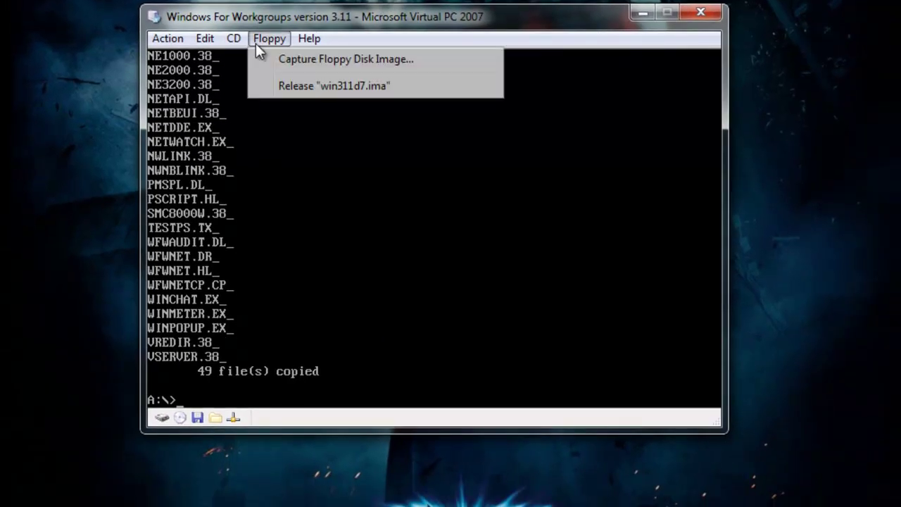
click(265, 59)
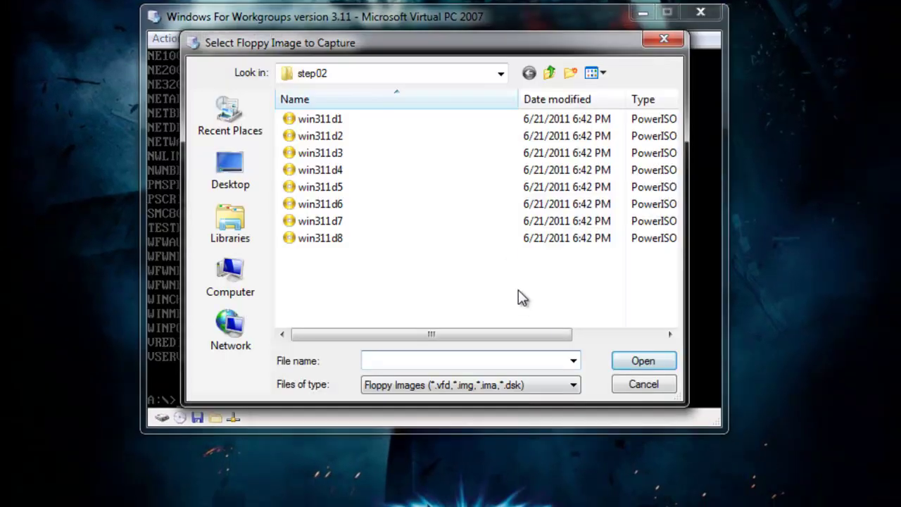
double_click(504, 245)
text(copy *.* c:\setup311)
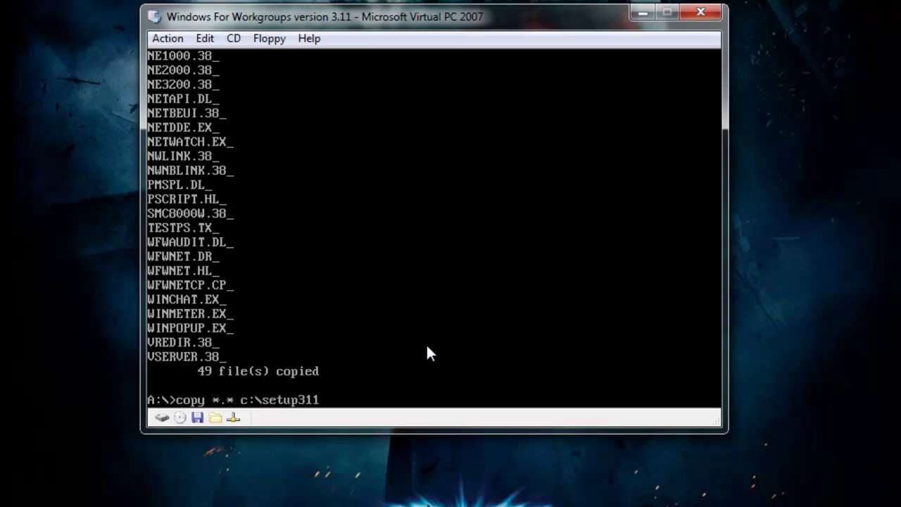
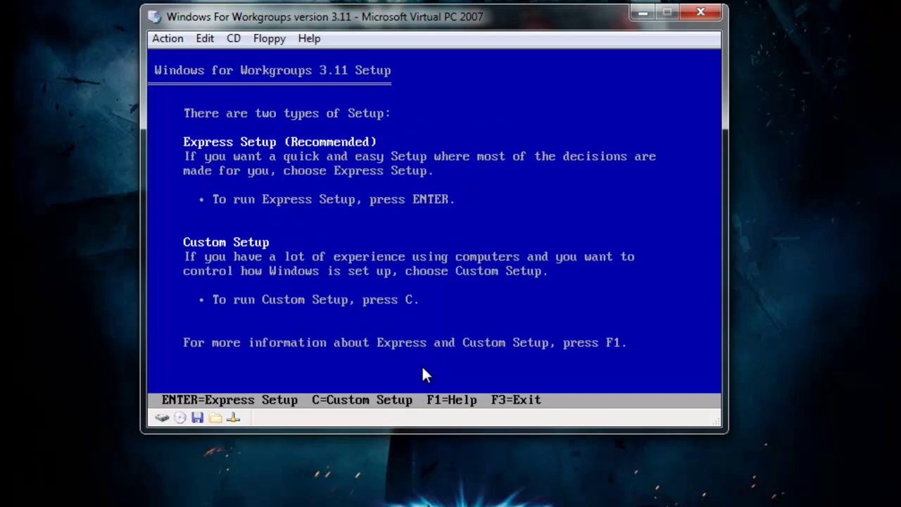
Try to continue Windows setup with the display set to Super VGA (1024x768, 256 colors, small fonts) and the other detected hardware accepted.
key(Return)
key(Return)
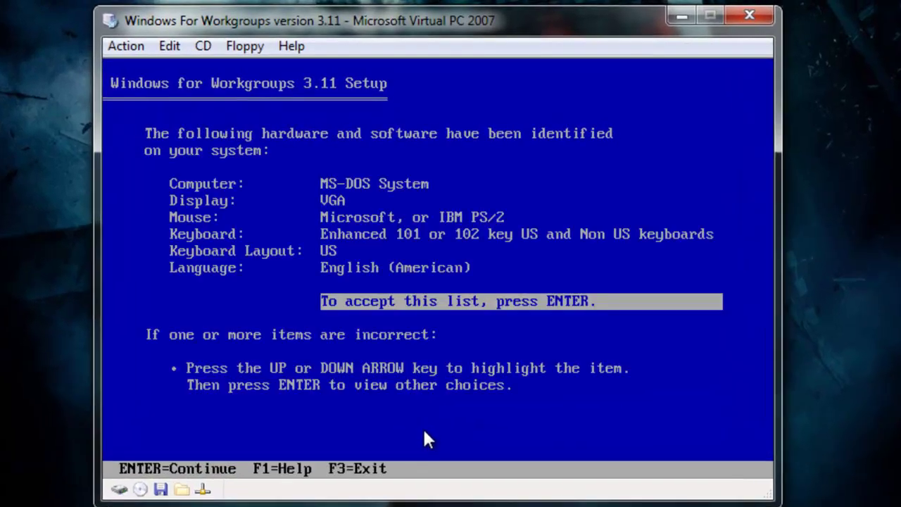
key(Up)
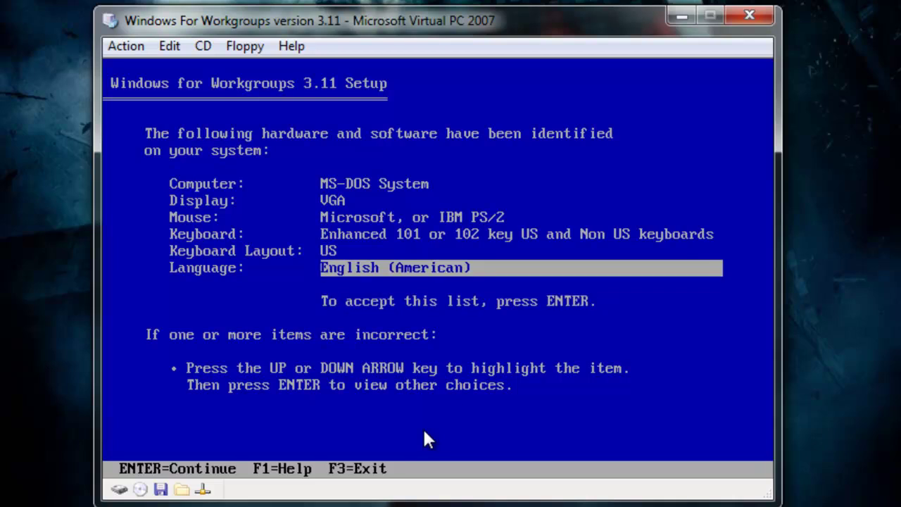
key(Up)
key(Up)
key(Up)
key(Up)
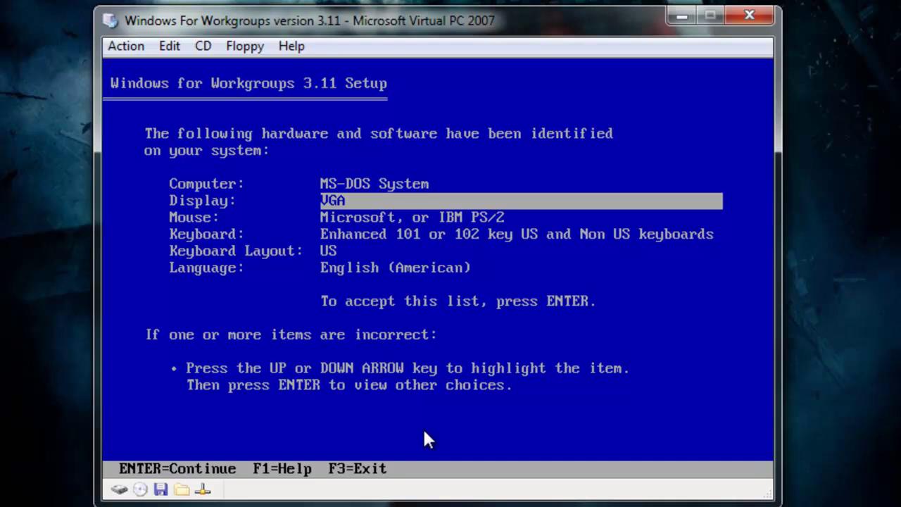
key(Return)
key(Down)
key(Down)
key(Down)
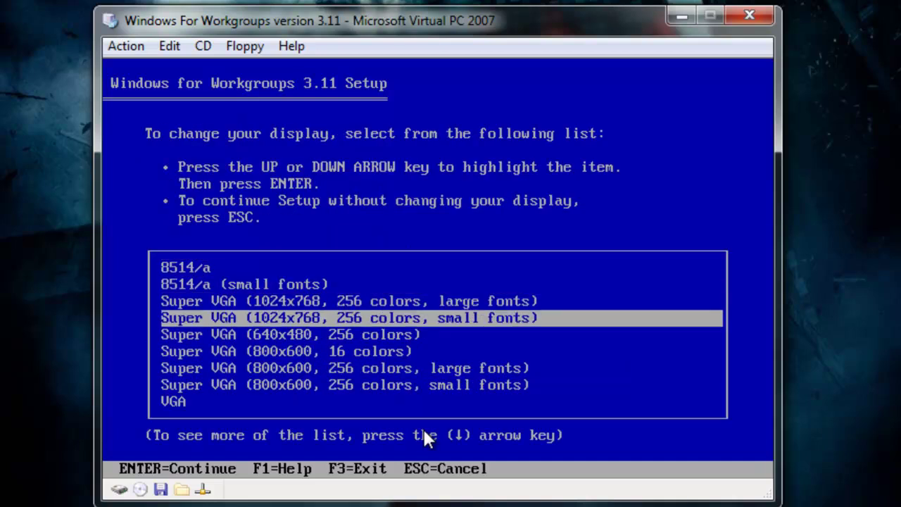
key(Up)
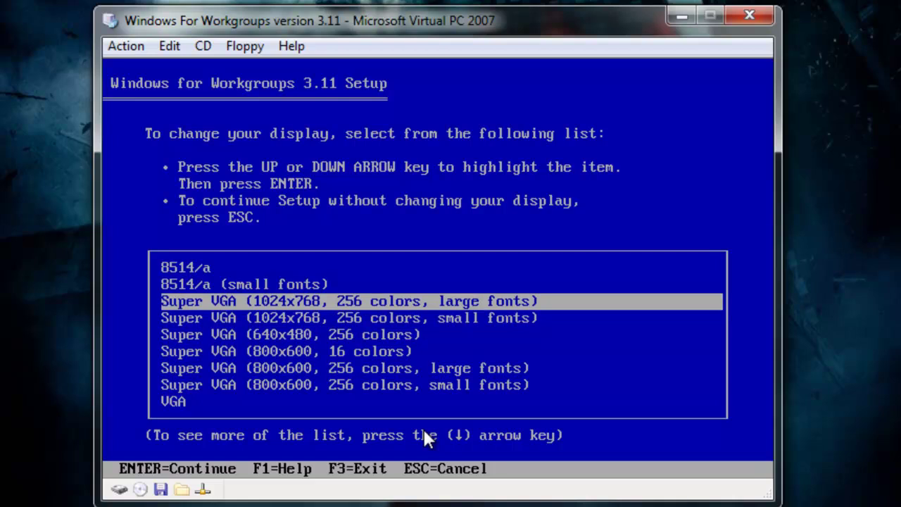
key(Down)
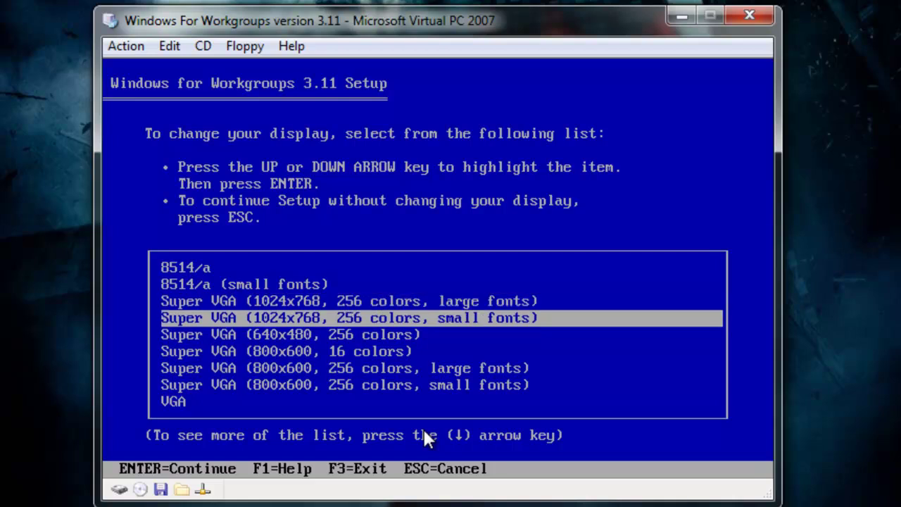
key(Return)
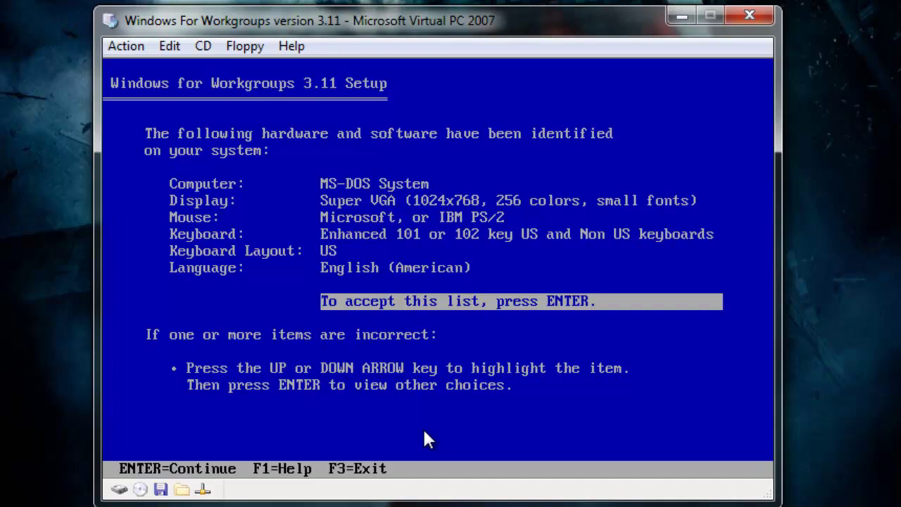
key(Return)
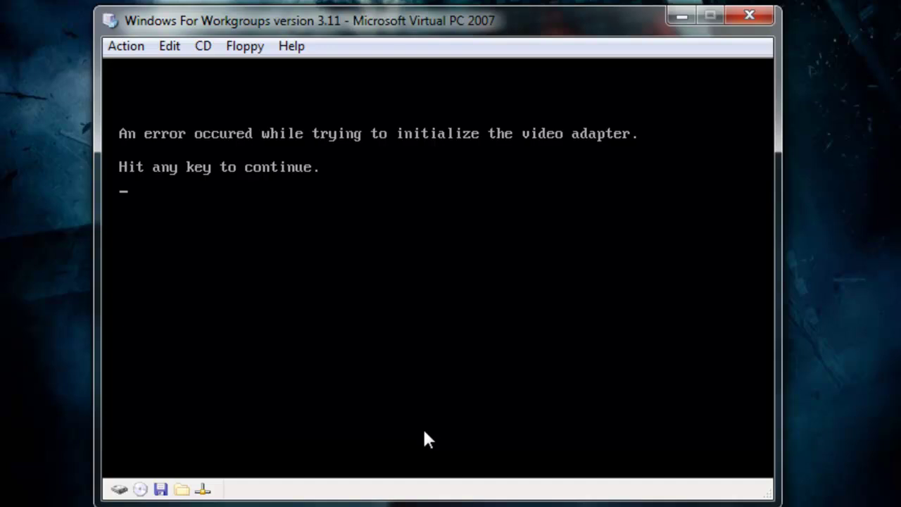
key(Return)
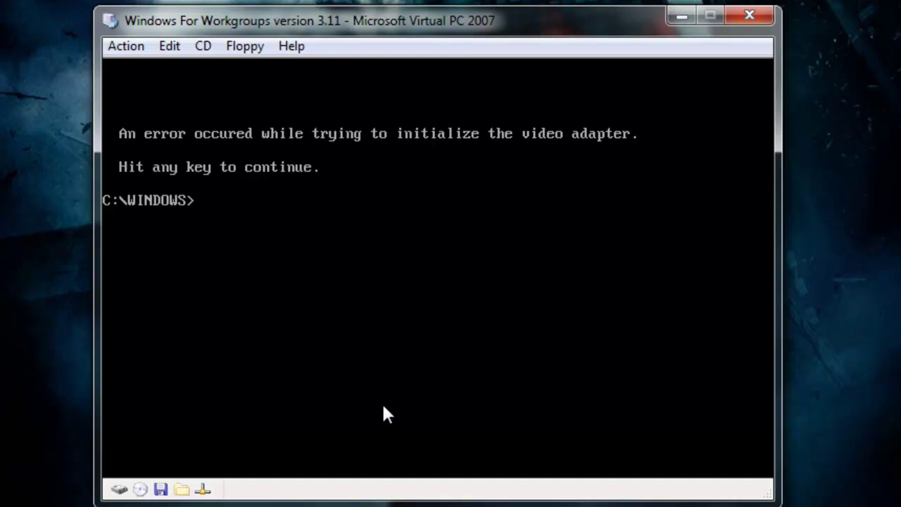
Return to the root of drive C:, enter the setup311 directory and list its files.
text(cd setup311)
key(Return)
text(cd\)
key(Return)
text(cd setup311)
key(Return)
text(dir)
key(Return)
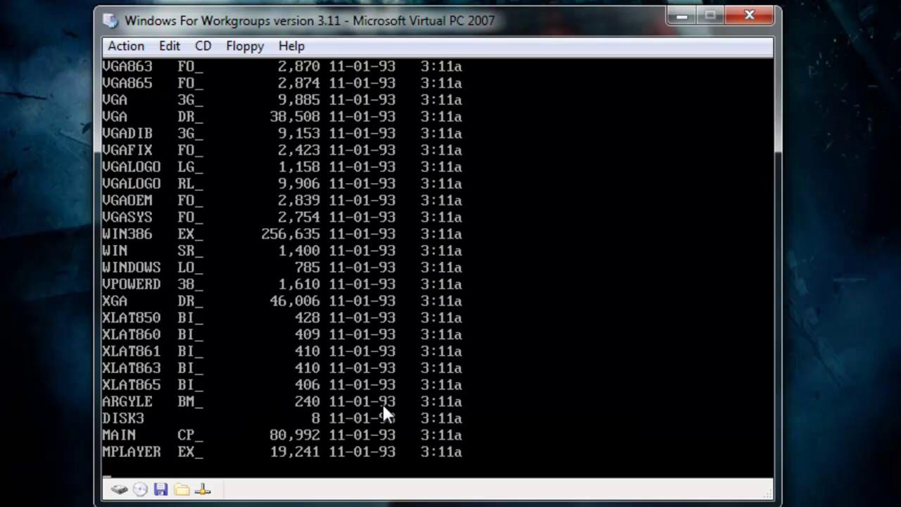
Run setup from C:\SETUP311 and start the Windows for Workgroups 3.11 installation.
text(setup)
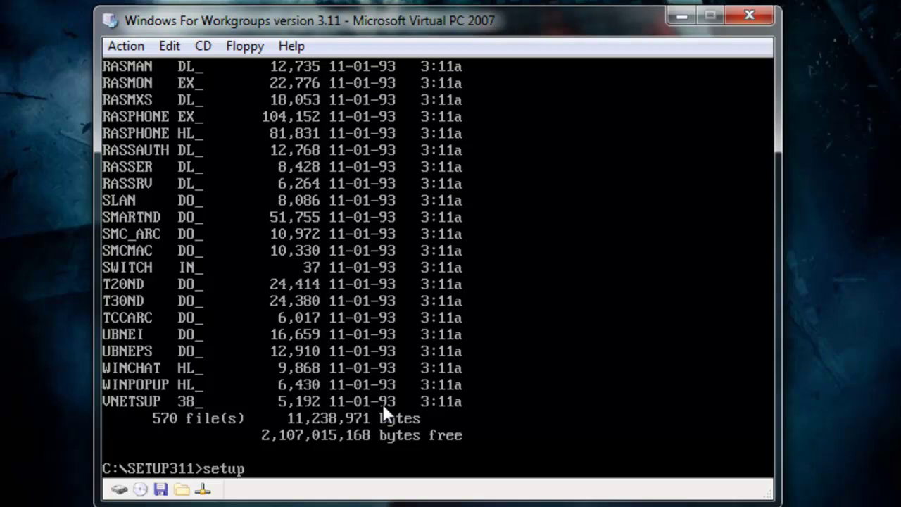
key(Return)
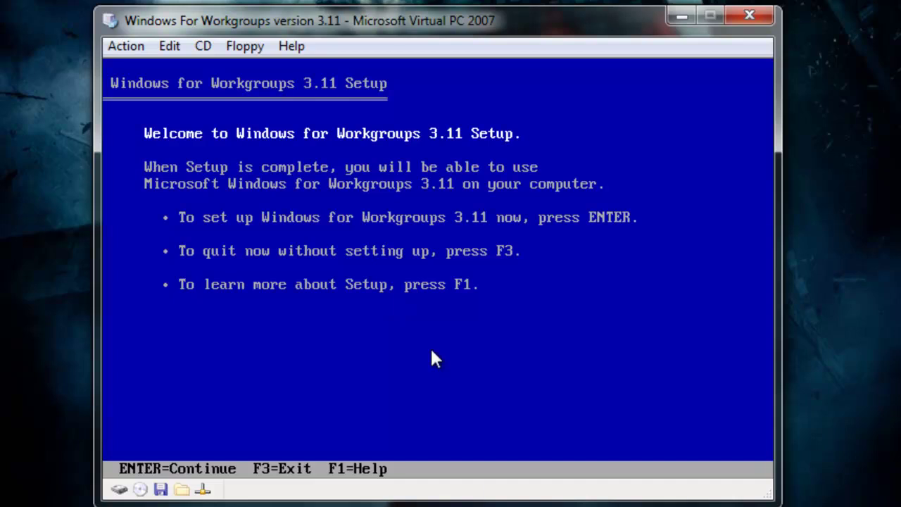
key(Return)
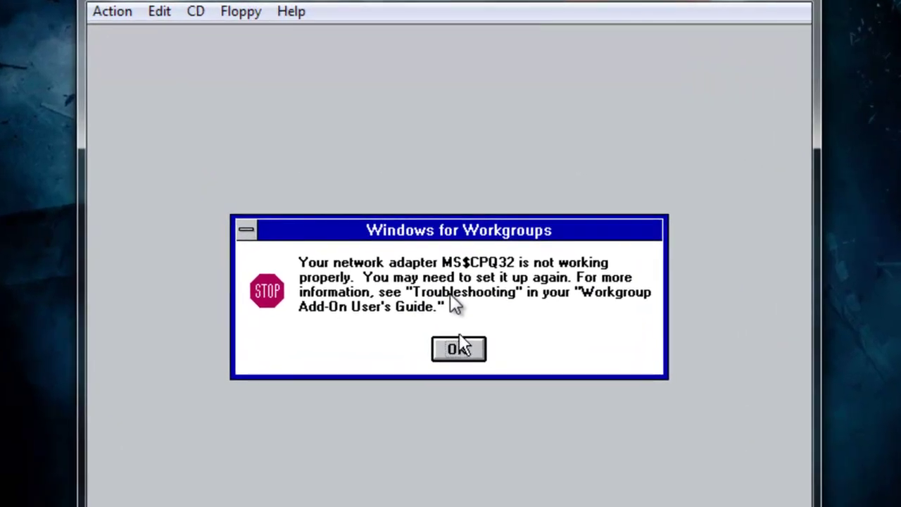
Dismiss the network adapter and protocol error messages and maximize Program Manager.
click(459, 349)
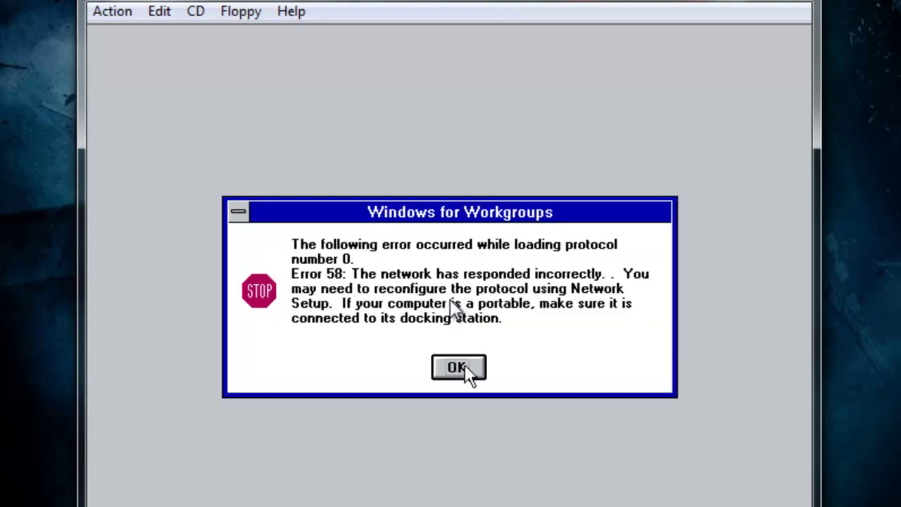
click(465, 365)
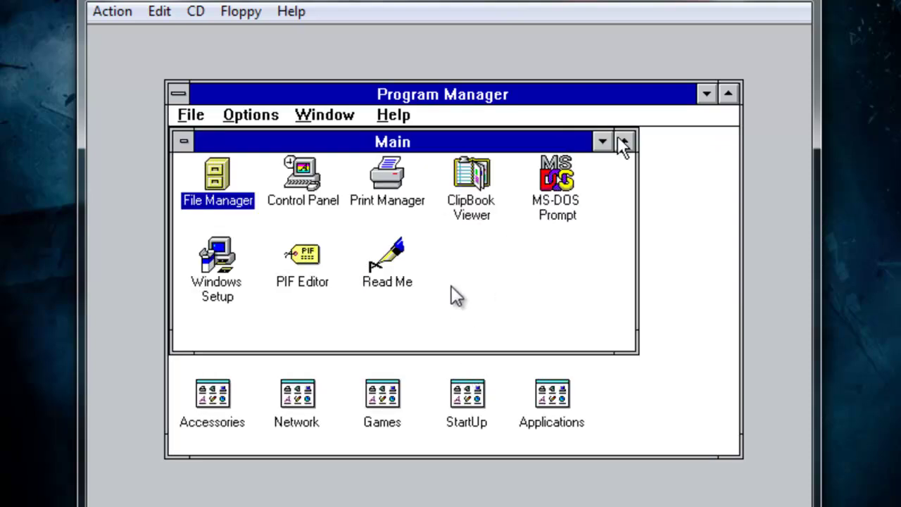
click(729, 94)
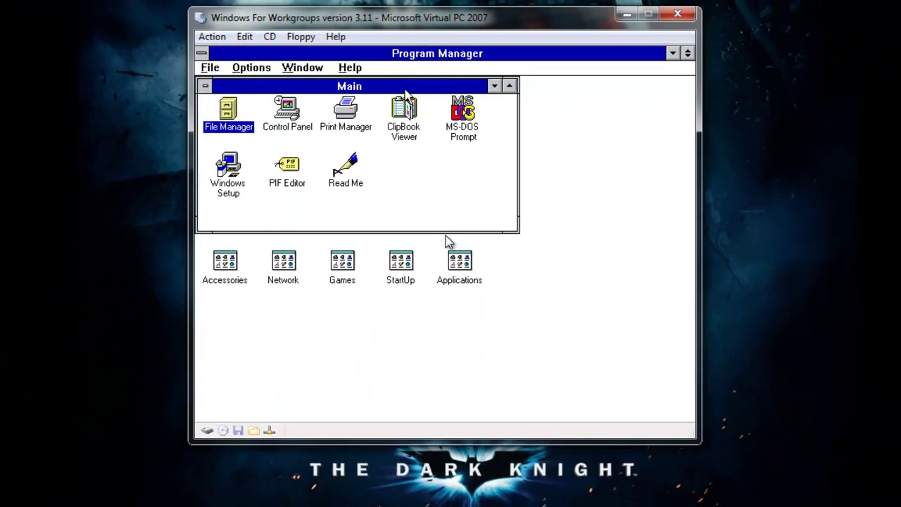
Move the Main group window within Program Manager and close it down to an icon.
drag(405, 88, 465, 111)
drag(434, 234, 431, 233)
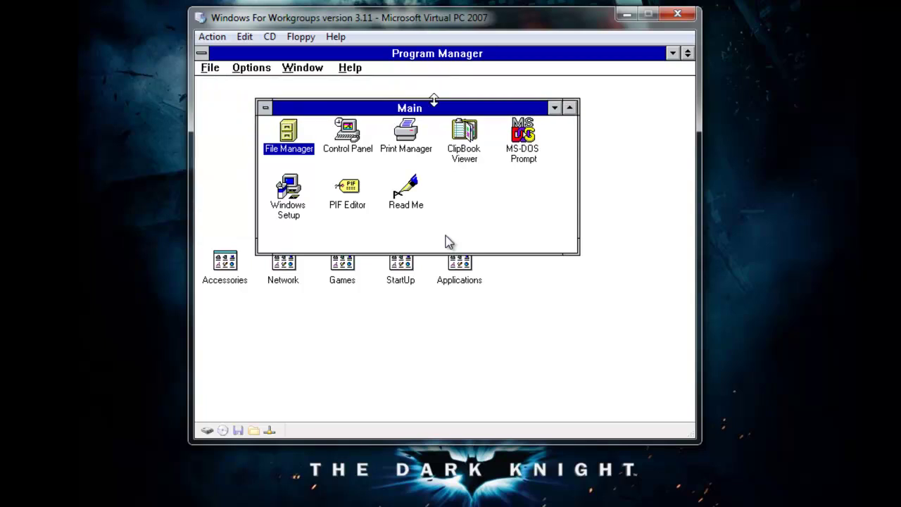
key(alt+space)
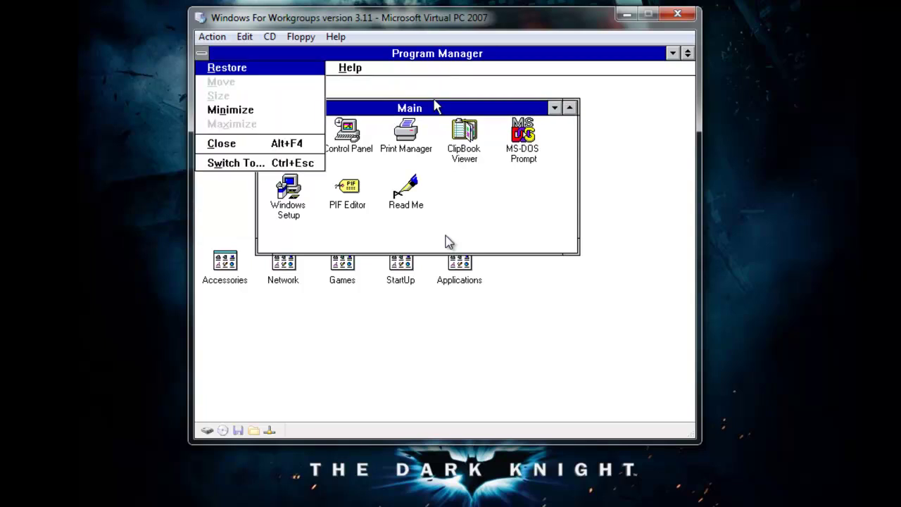
key(Escape)
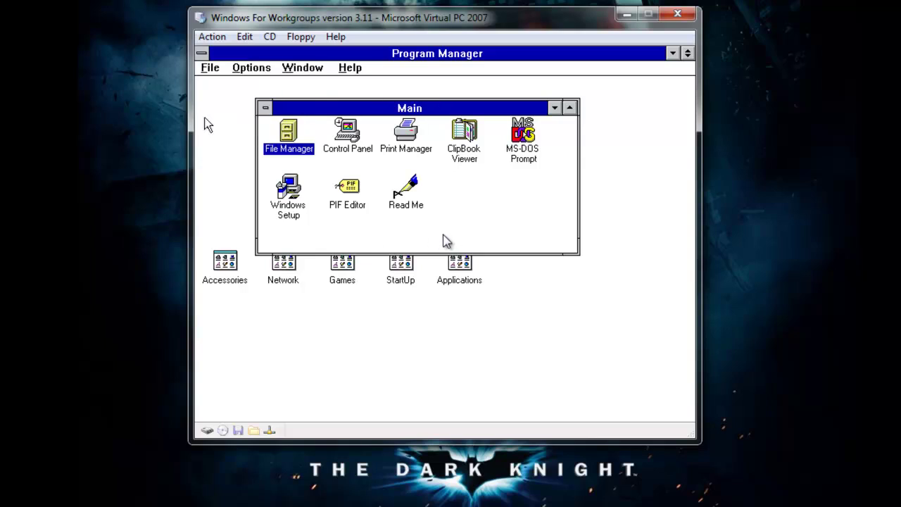
click(266, 108)
key(Escape)
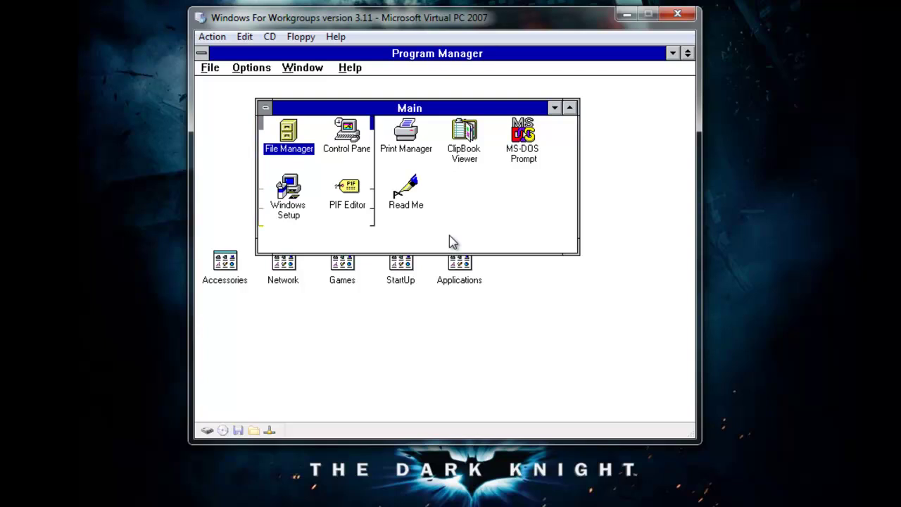
key(ctrl+F4)
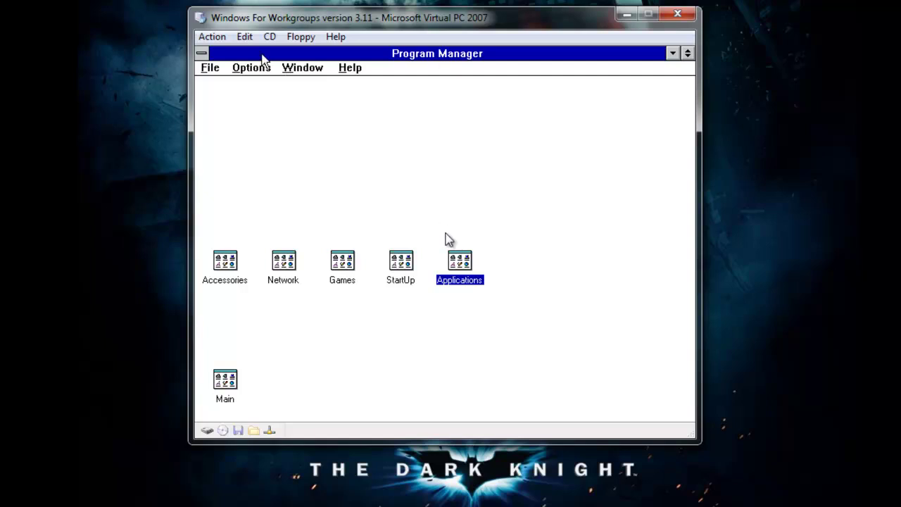
Start capturing a floppy image and browse to the Sound Blaster 16 folder inside step04's Windows 3.11 VMware folder.
click(314, 37)
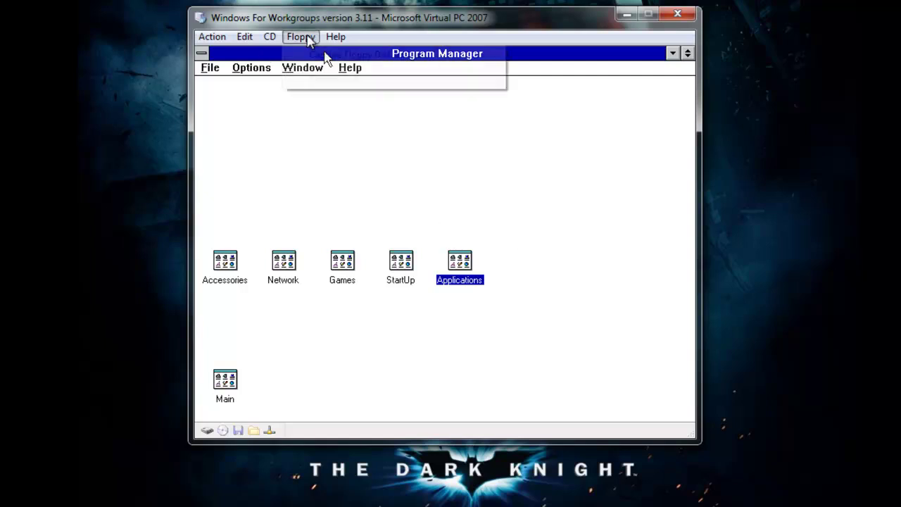
click(329, 56)
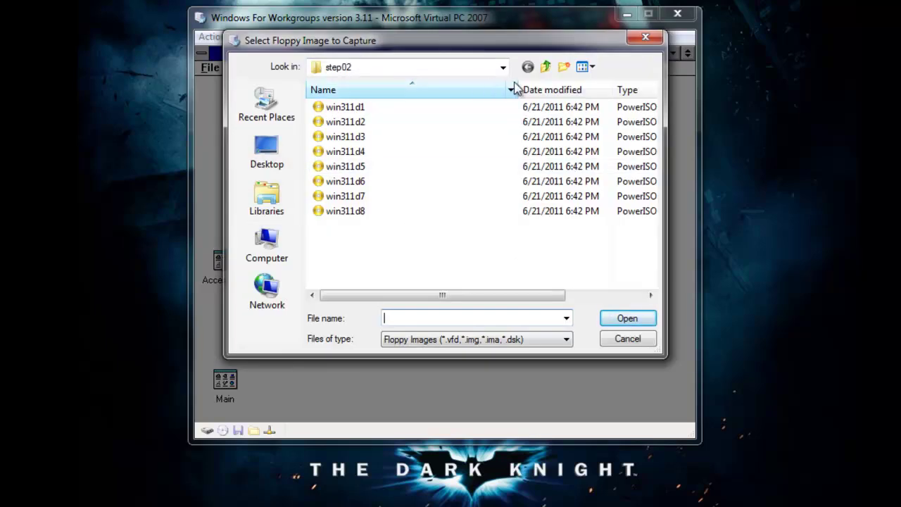
click(546, 66)
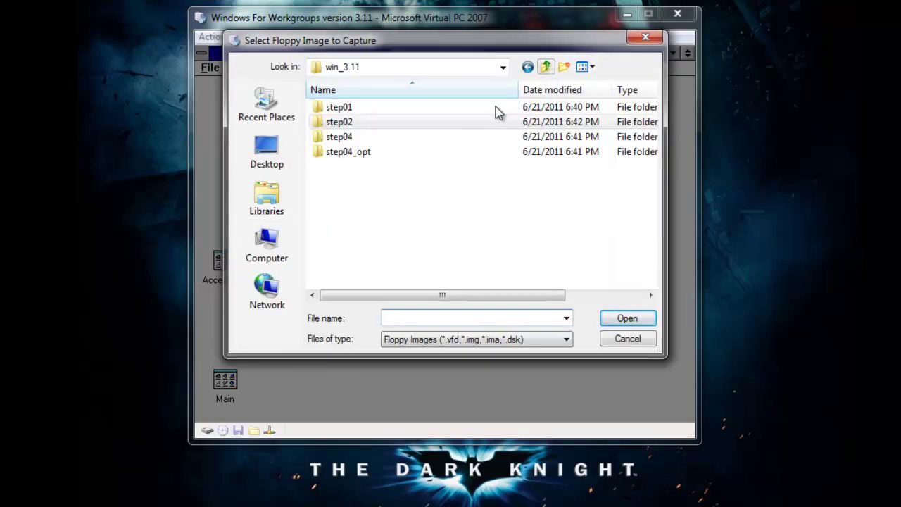
double_click(464, 137)
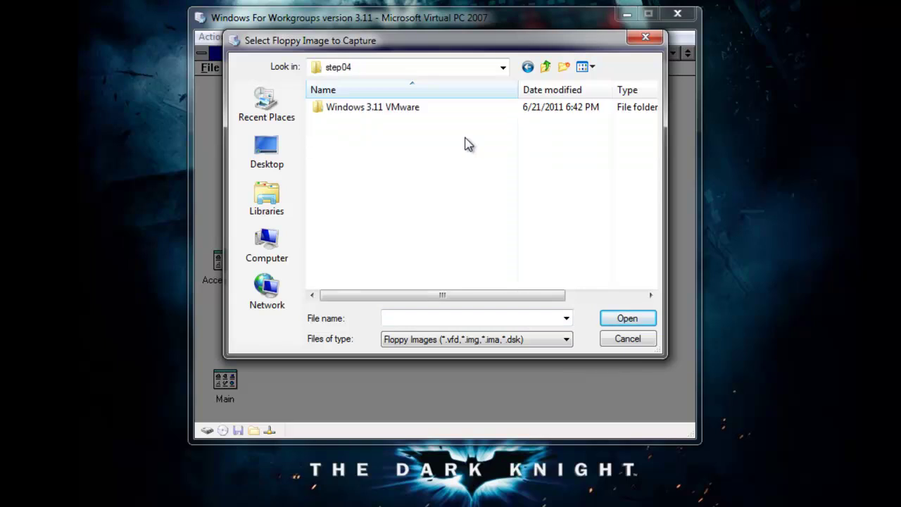
click(527, 66)
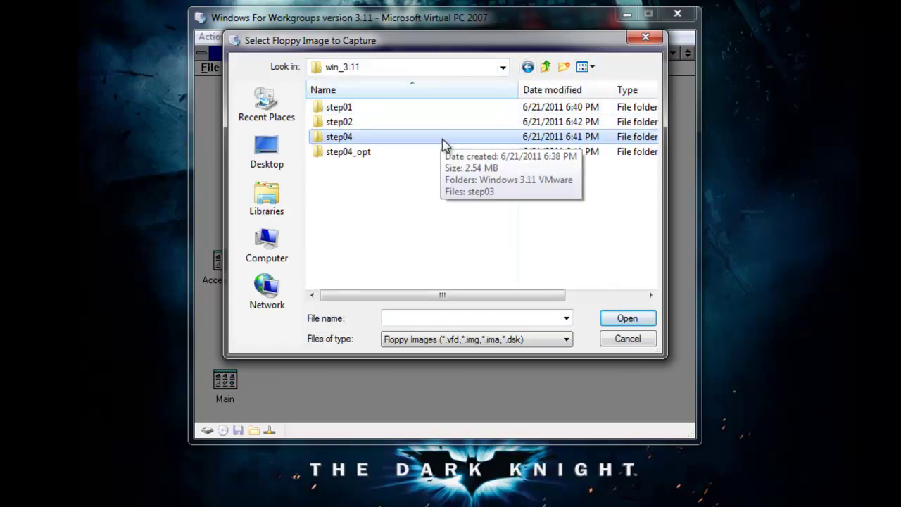
double_click(443, 138)
double_click(424, 111)
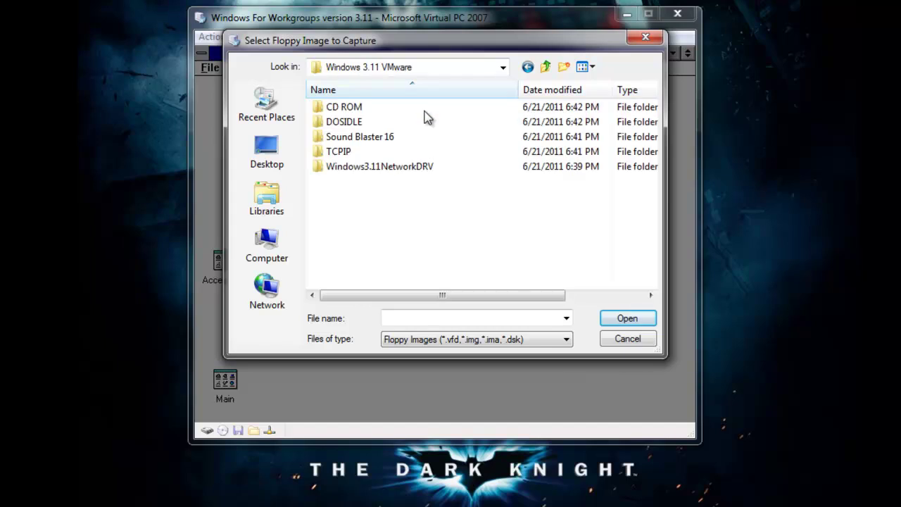
double_click(425, 138)
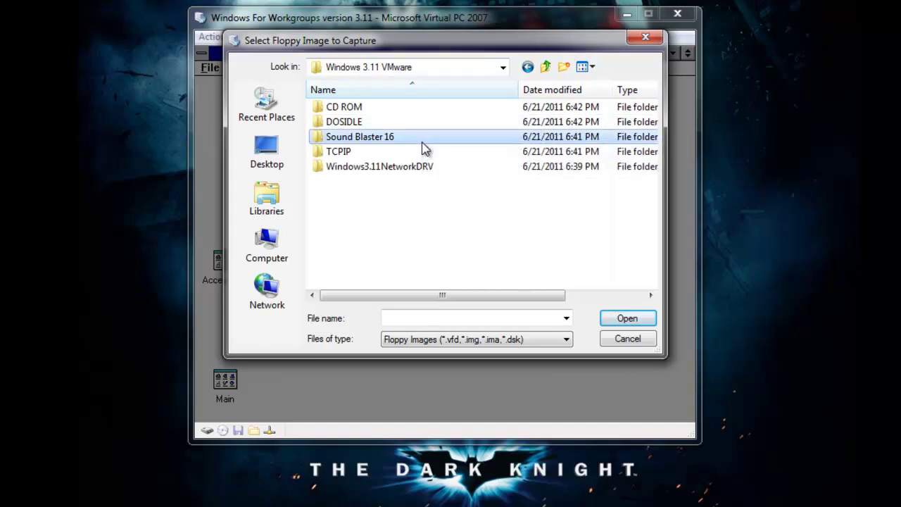
List all file types in the Sound Blaster 16 folder and try to capture the INSTALL application as a floppy image.
click(499, 339)
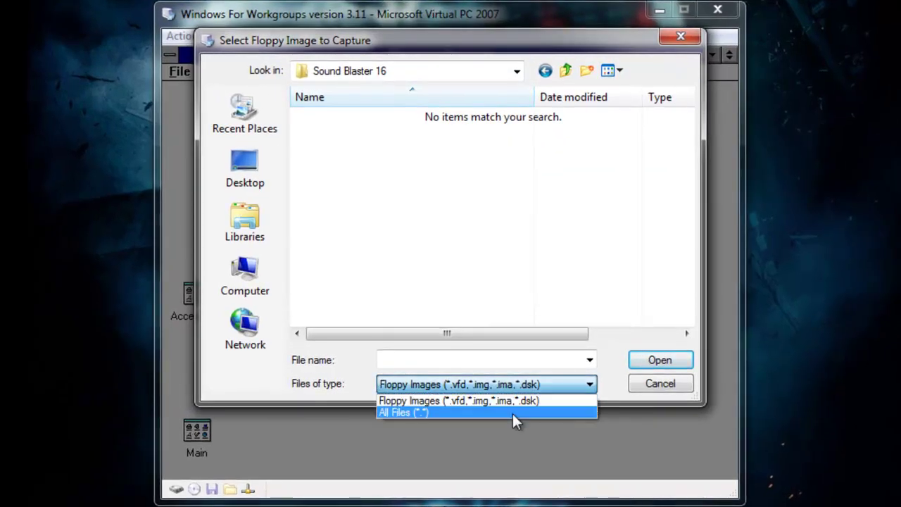
click(512, 412)
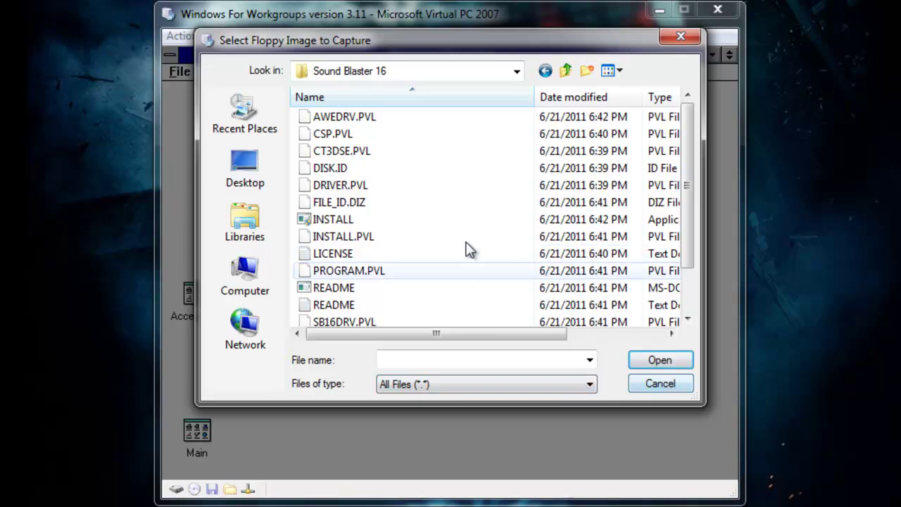
double_click(467, 220)
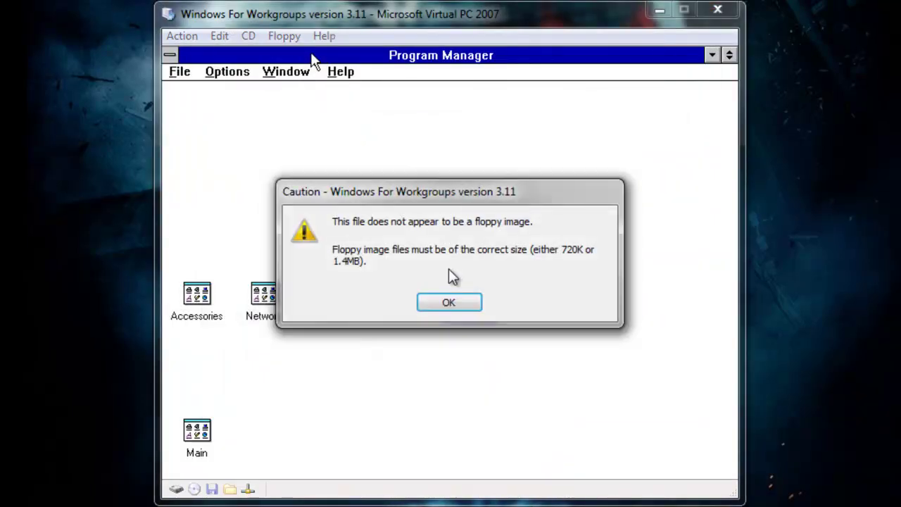
click(447, 303)
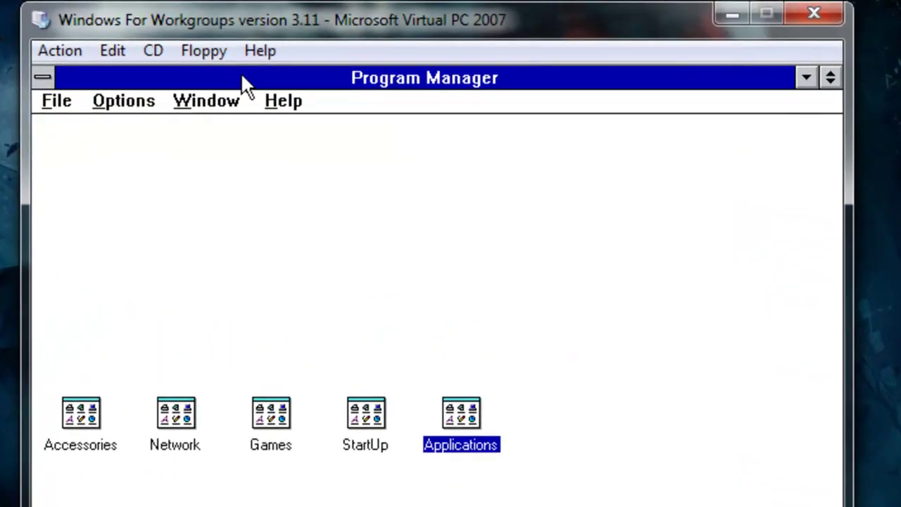
View the virtual machine's Shared Folders settings and close them without making changes.
key(alt+e)
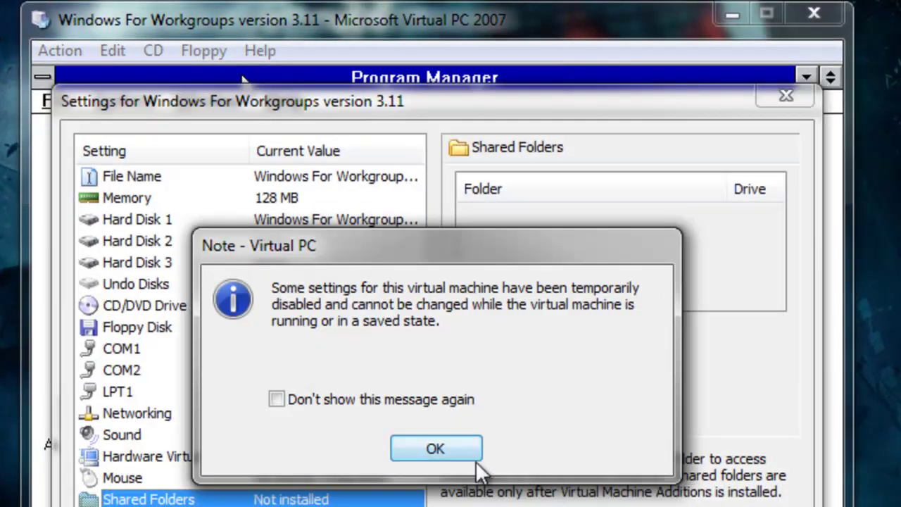
click(476, 457)
key(Escape)
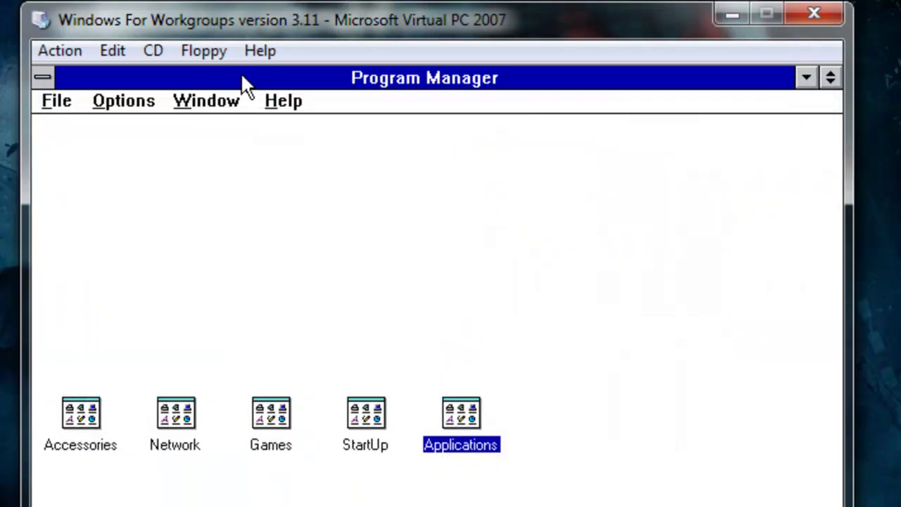
Browse the CD ROM and Windows 3.11 VMware folders for a CD image to capture, showing all file types, and cancel the capture.
click(164, 52)
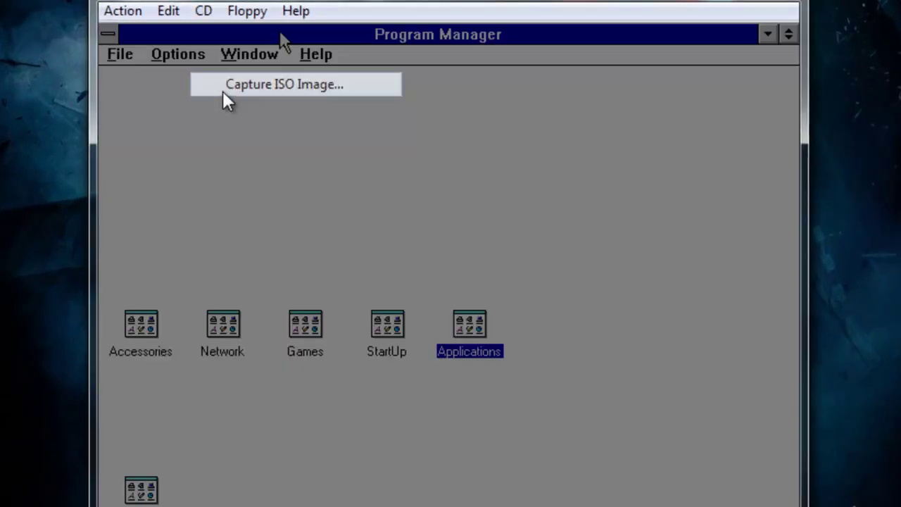
click(303, 132)
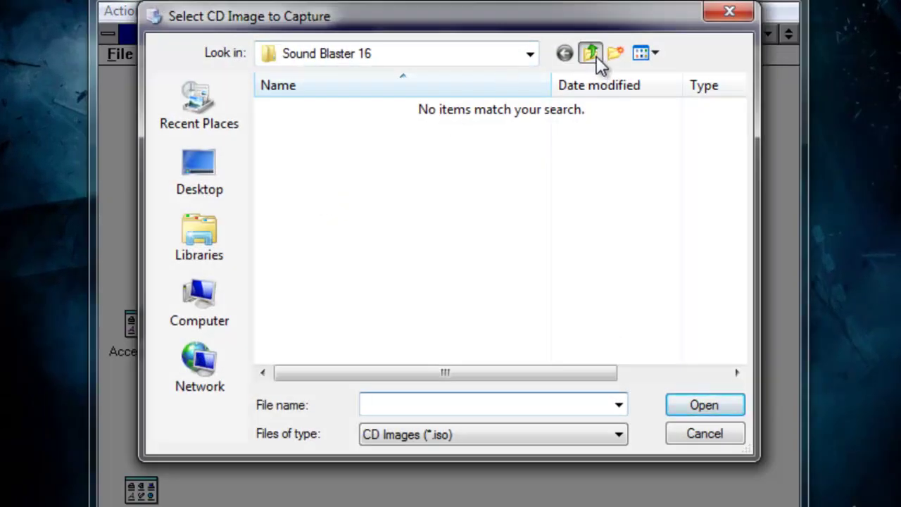
click(595, 55)
click(524, 110)
double_click(522, 111)
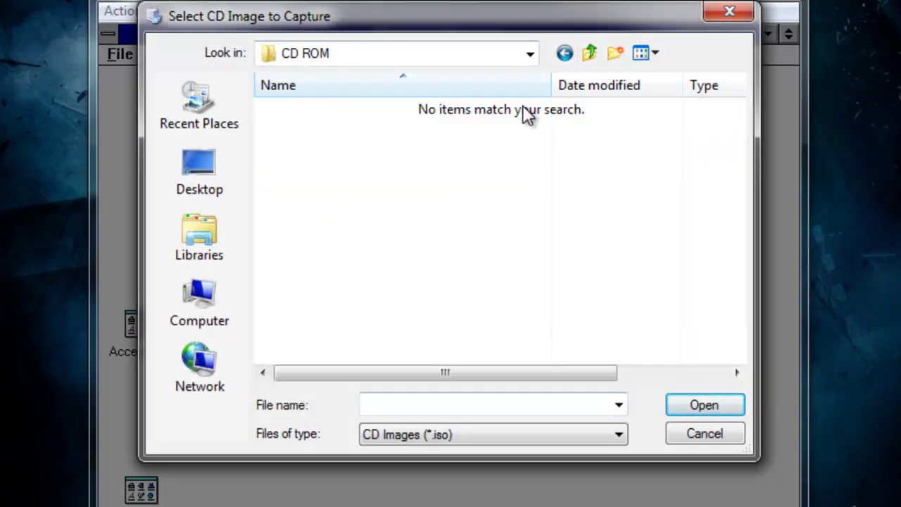
click(485, 434)
click(494, 467)
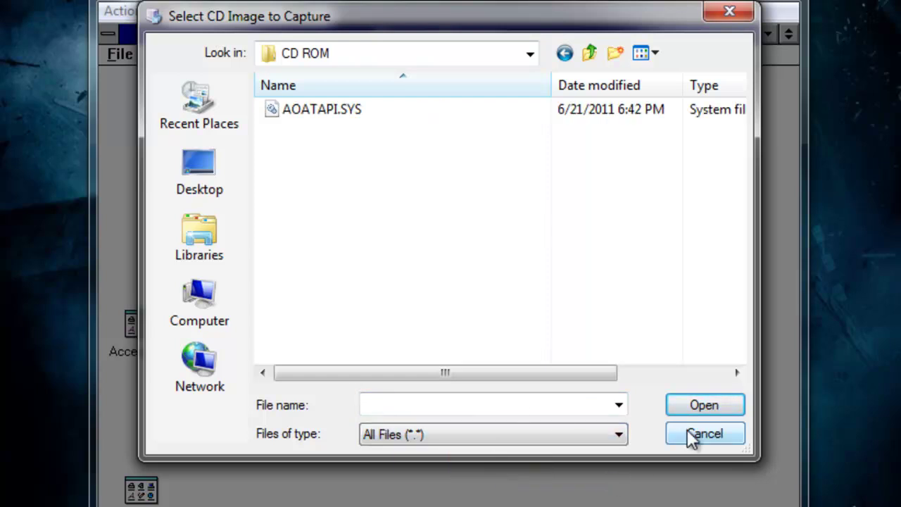
click(529, 55)
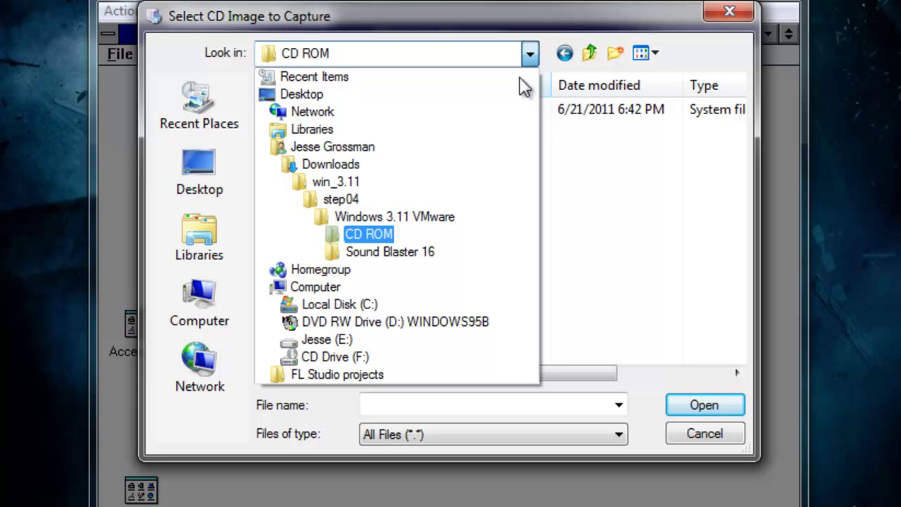
click(488, 214)
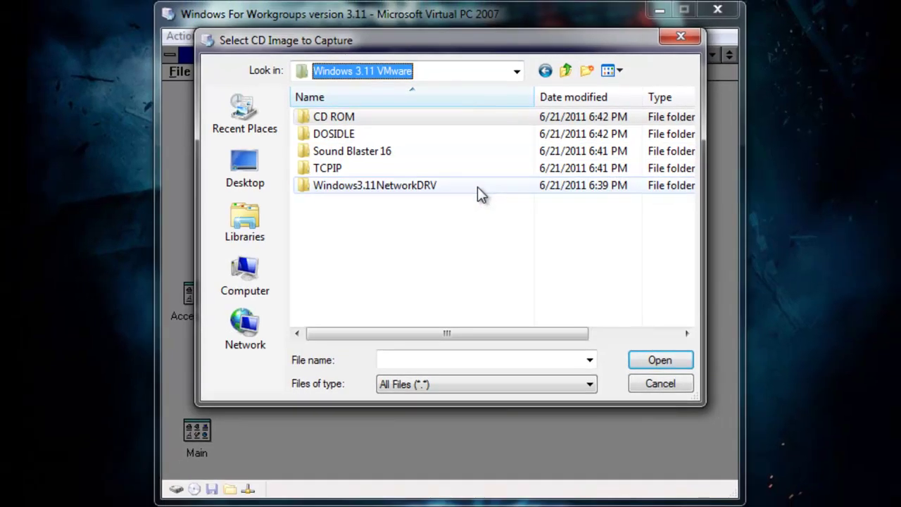
click(482, 194)
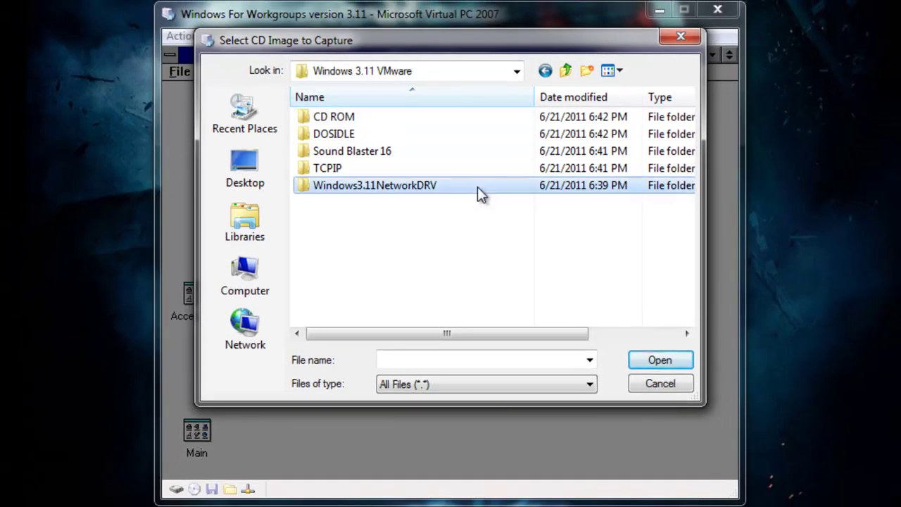
click(680, 37)
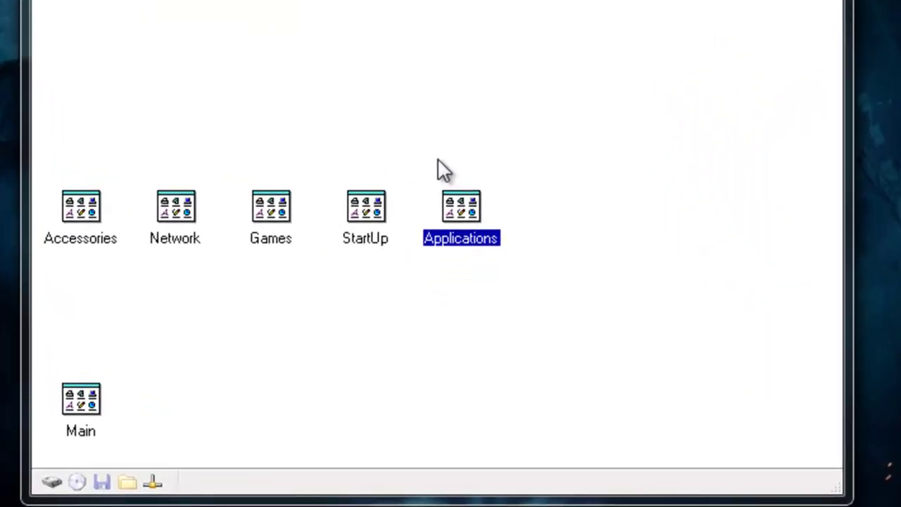
Exit the Windows session to the DOS prompt and close the virtual machine with the Turn off option.
key(Return)
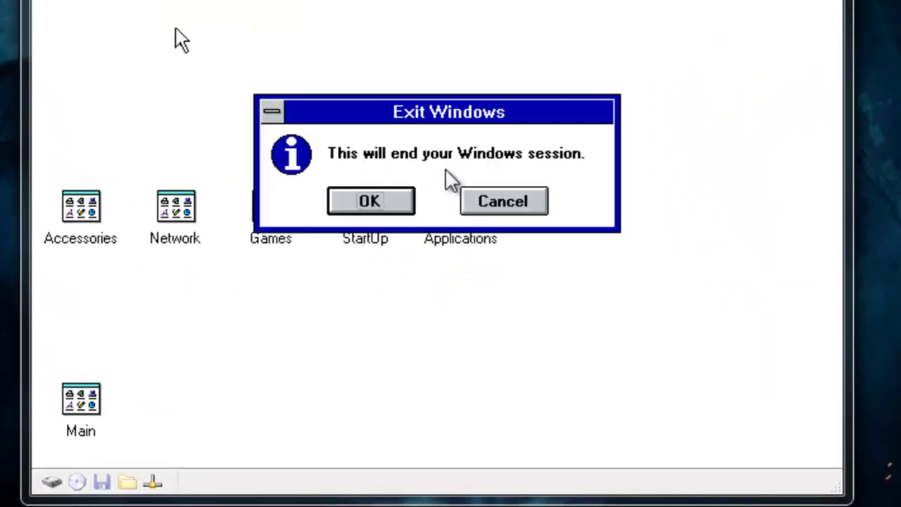
click(372, 200)
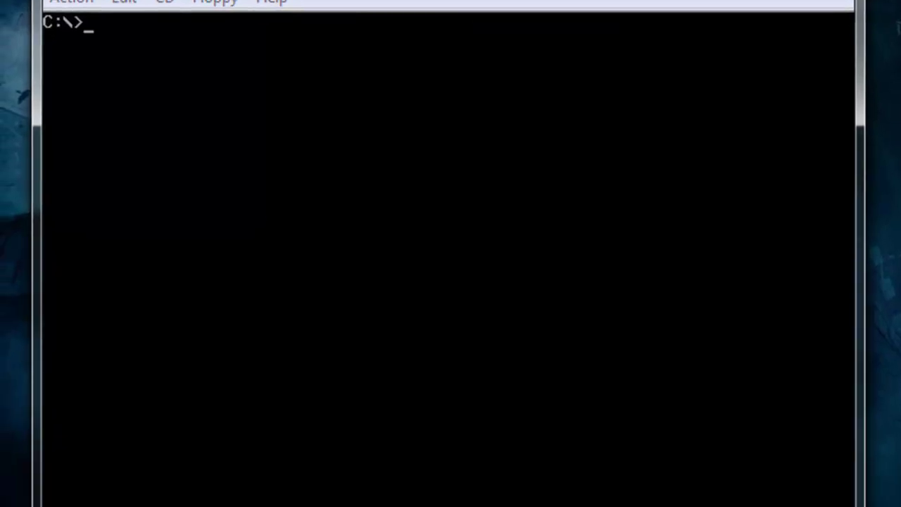
key(alt+F4)
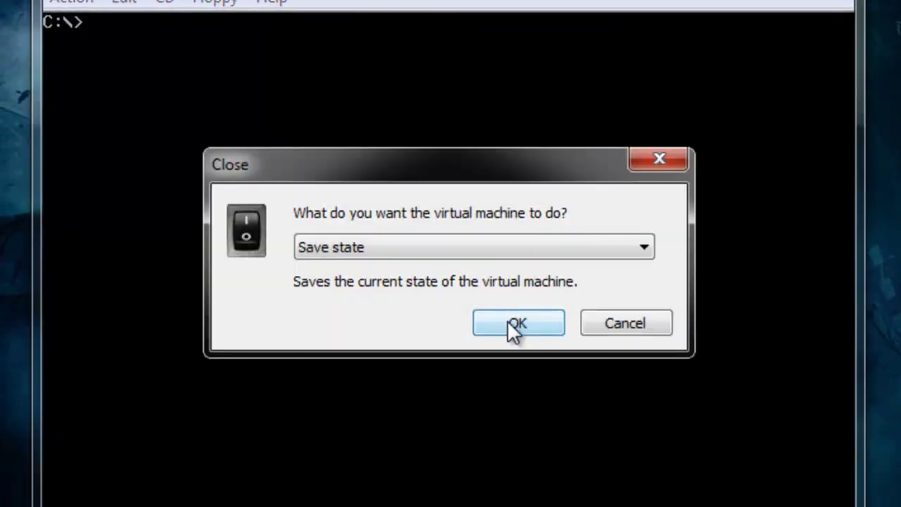
click(526, 245)
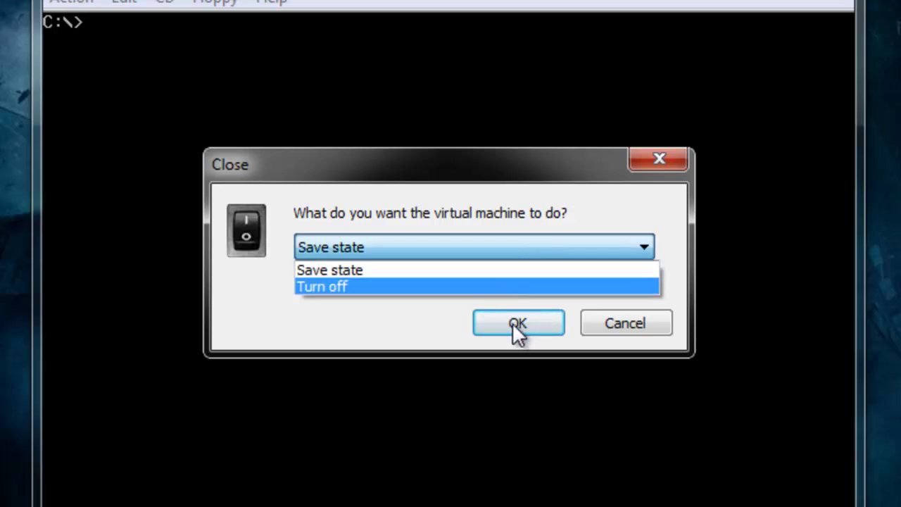
click(507, 288)
click(506, 323)
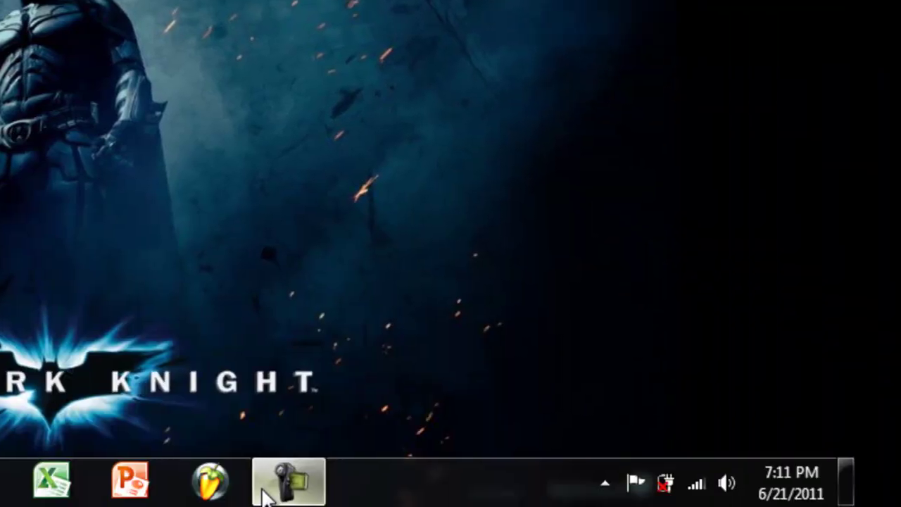
click(266, 493)
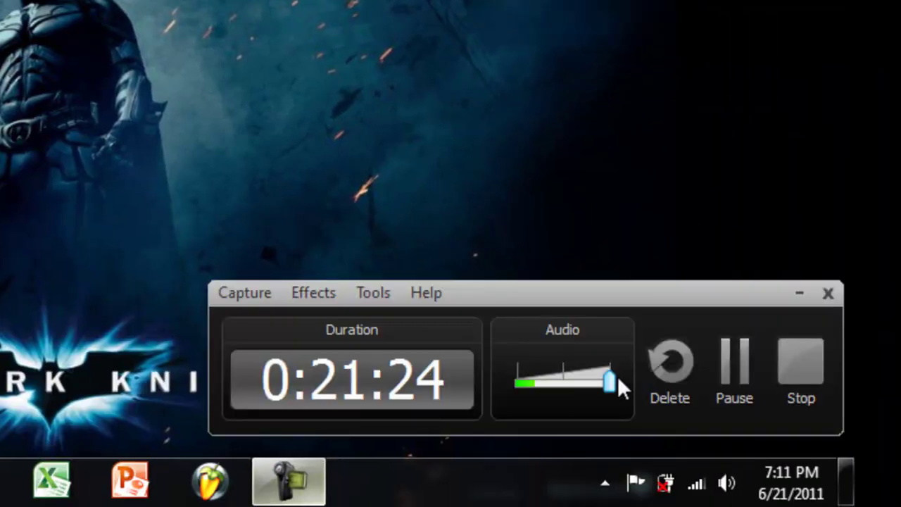
click(819, 369)
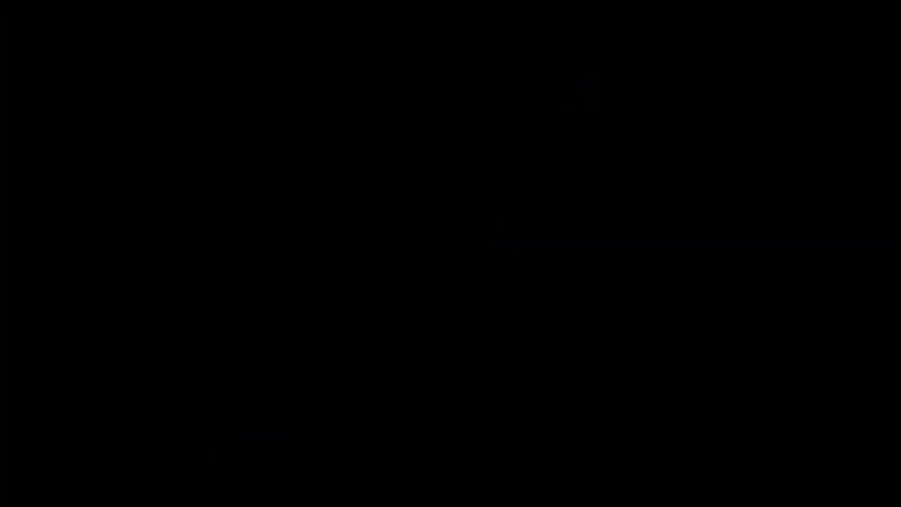